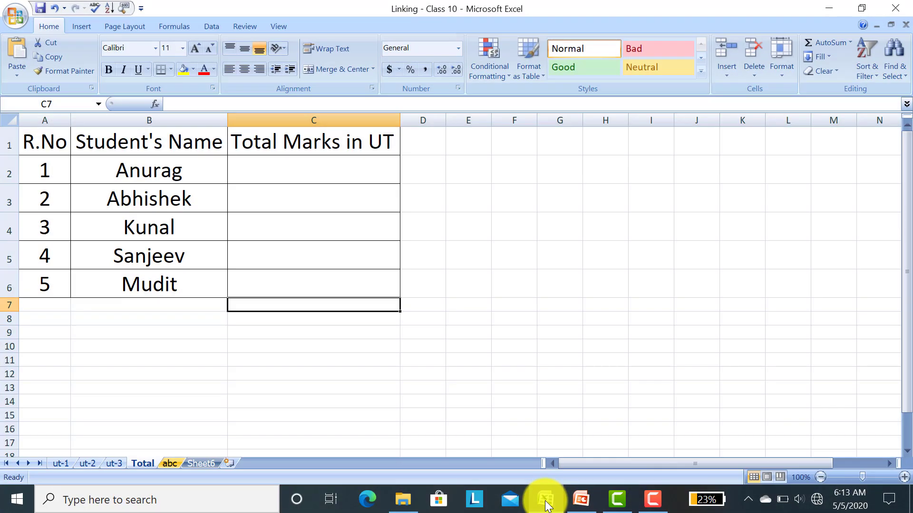
# Show the ut-1 sheet of 'Linking - Class 10' with the five students' U.T-1 marks
pyautogui.click(60, 463)
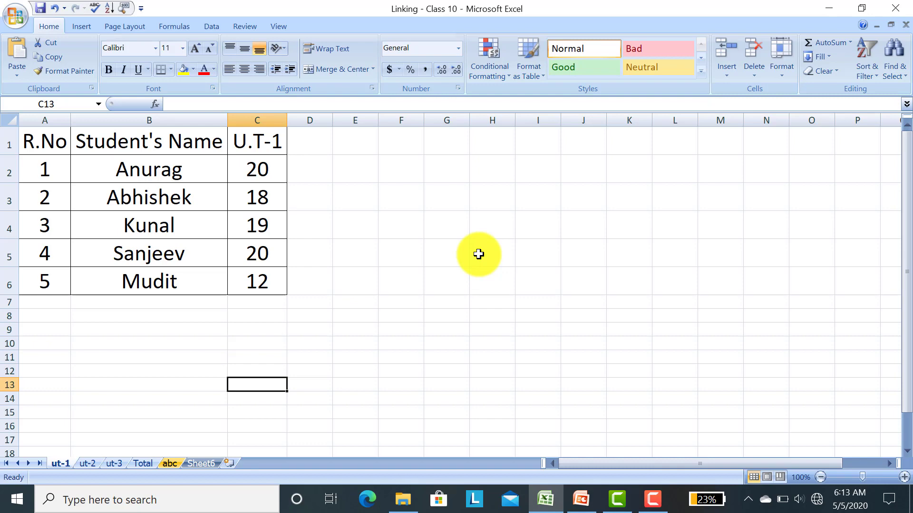
# Create a new blank workbook, Book2
pyautogui.click(9, 18)
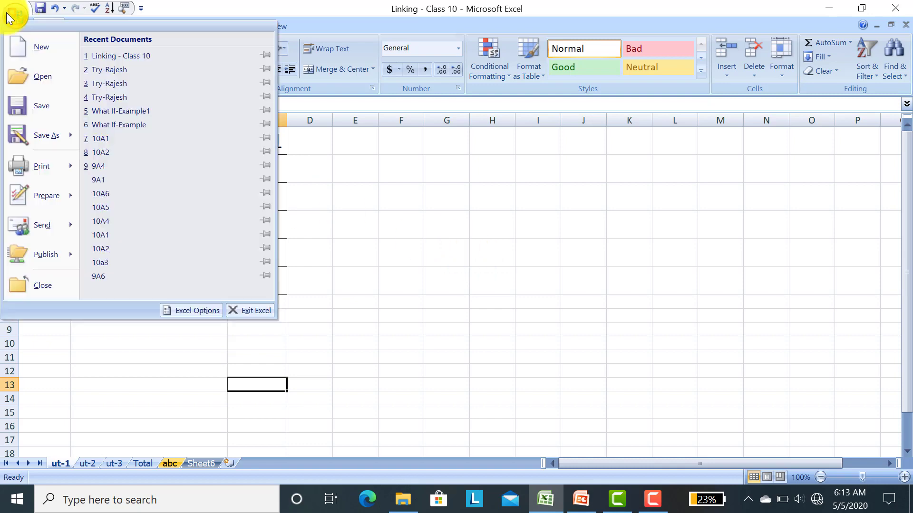
pyautogui.click(32, 45)
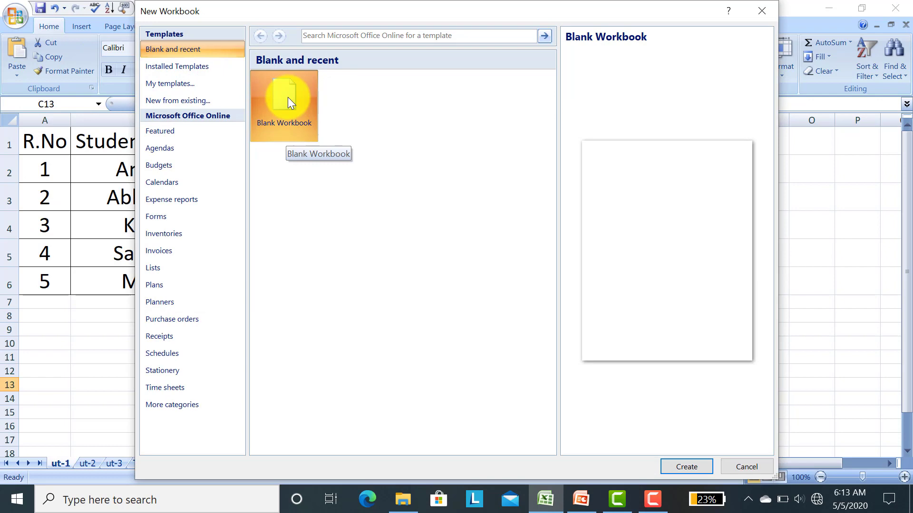
pyautogui.click(683, 467)
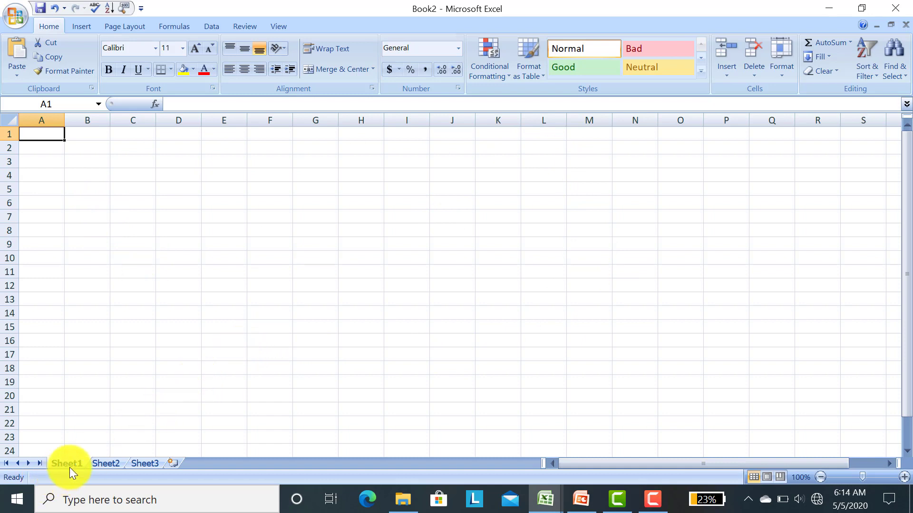
# Look through Book2's three empty sheets, ending on Sheet3
pyautogui.click(110, 465)
pyautogui.click(144, 466)
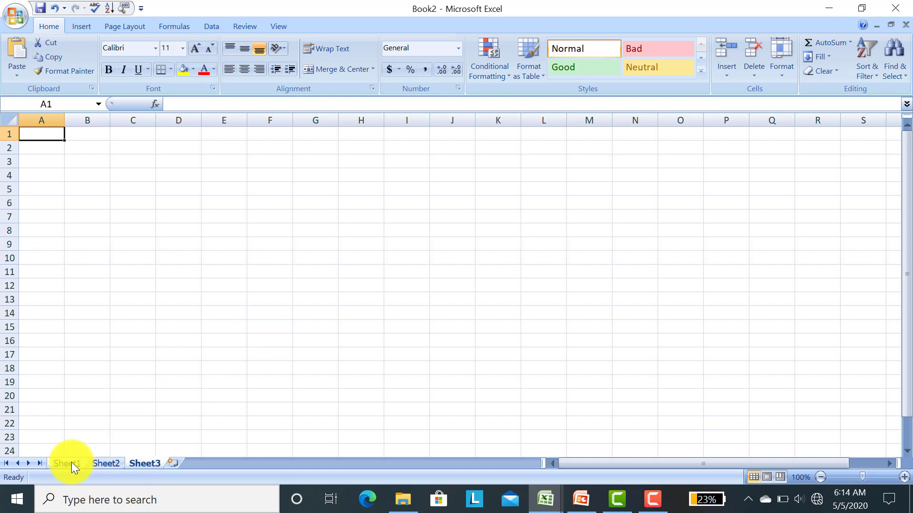
pyautogui.click(71, 464)
pyautogui.click(113, 463)
pyautogui.click(136, 464)
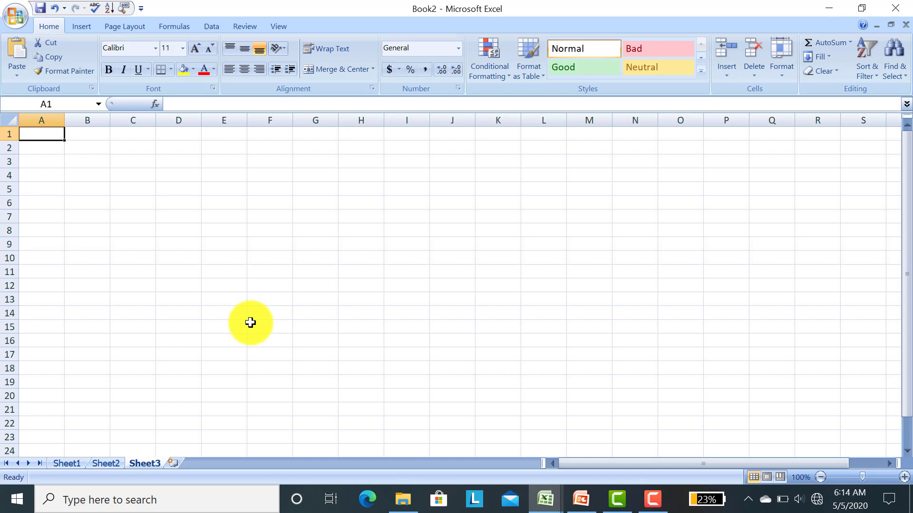
# Add three new worksheets, Sheet4, Sheet5 and Sheet6
pyautogui.click(172, 464)
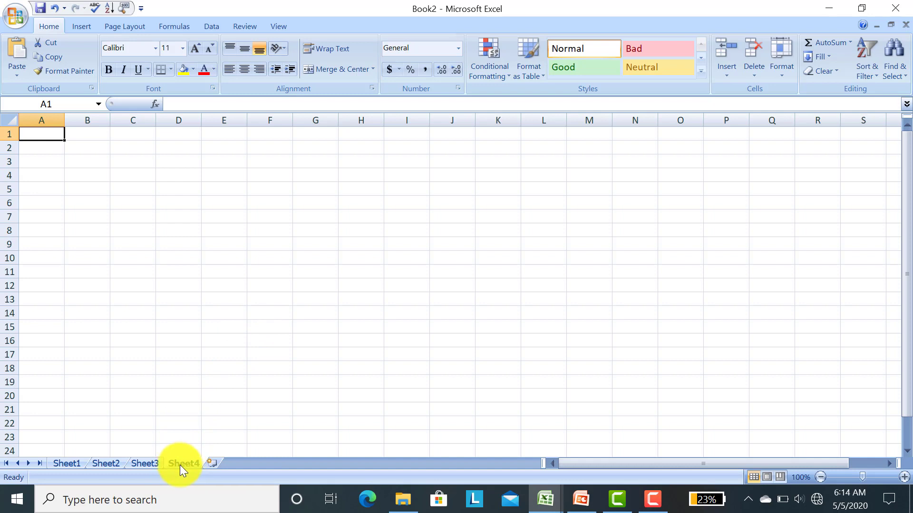
pyautogui.click(213, 464)
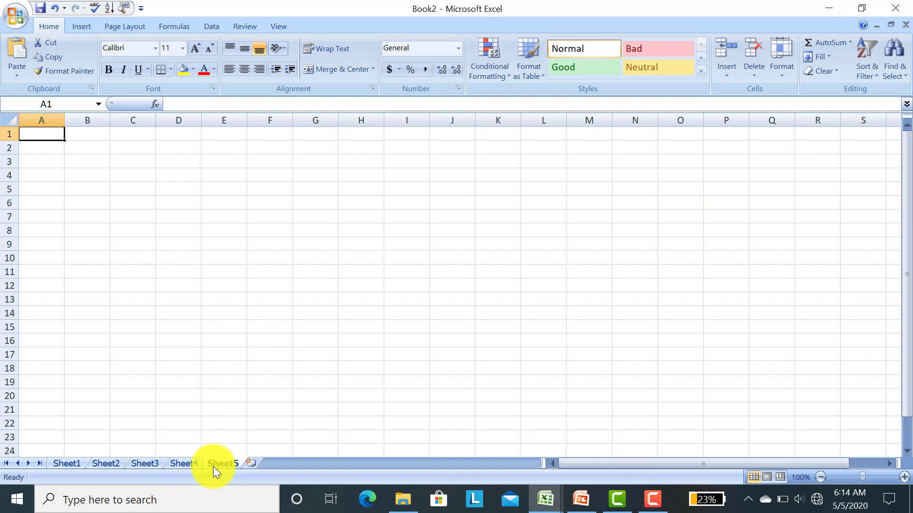
pyautogui.click(254, 464)
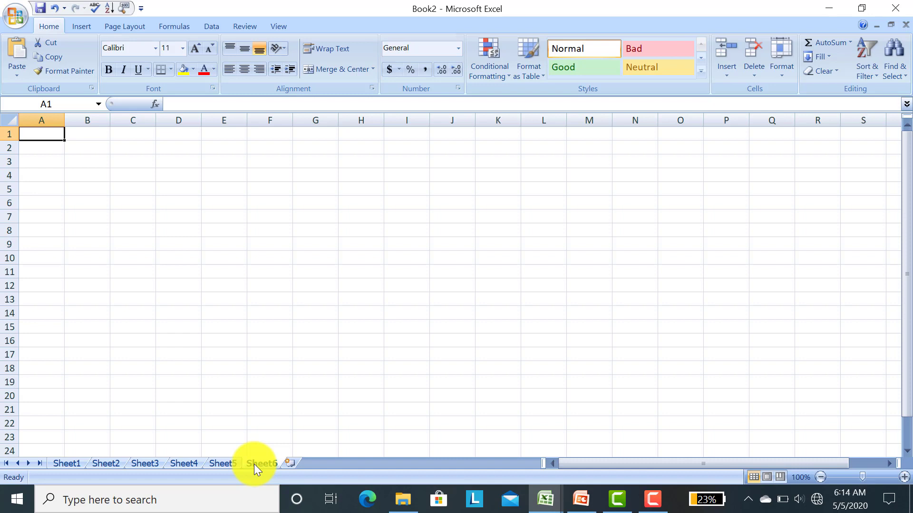
# Delete Sheet6 and Sheet5, leaving Sheet1 to Sheet4
pyautogui.rightClick(254, 464)
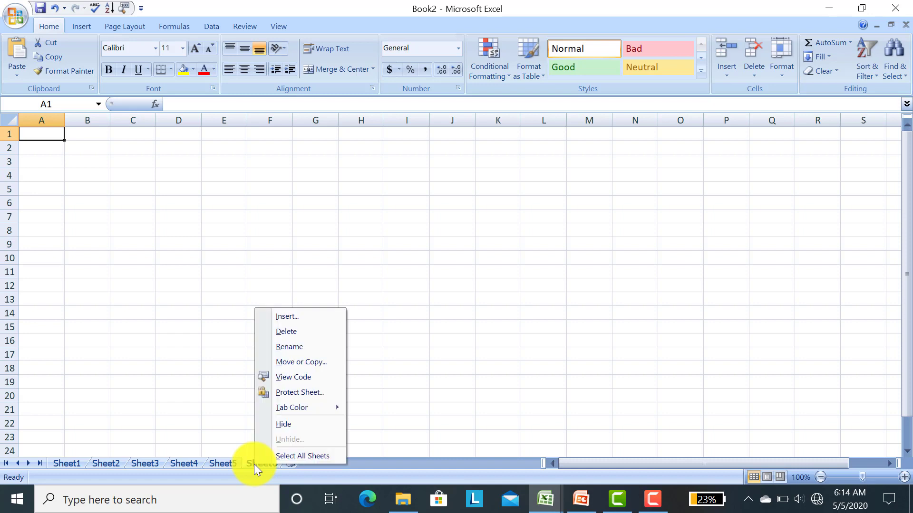
pyautogui.click(280, 333)
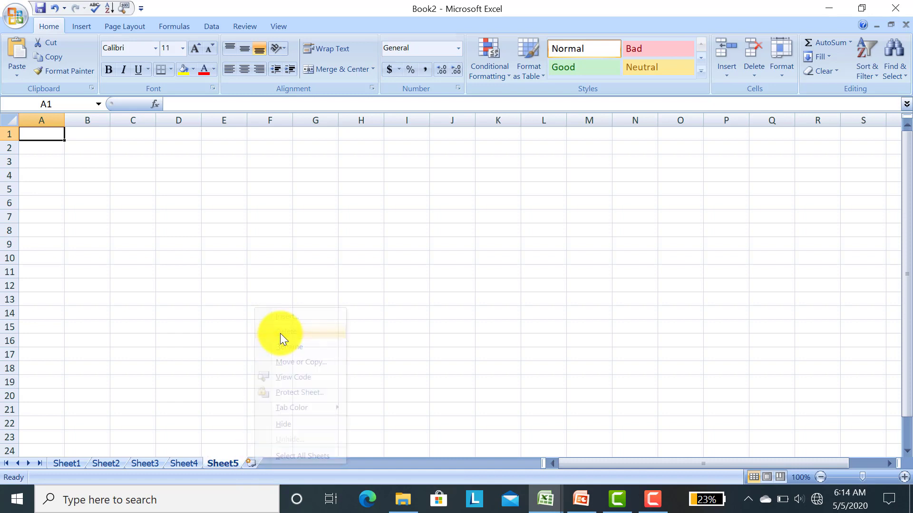
pyautogui.rightClick(223, 464)
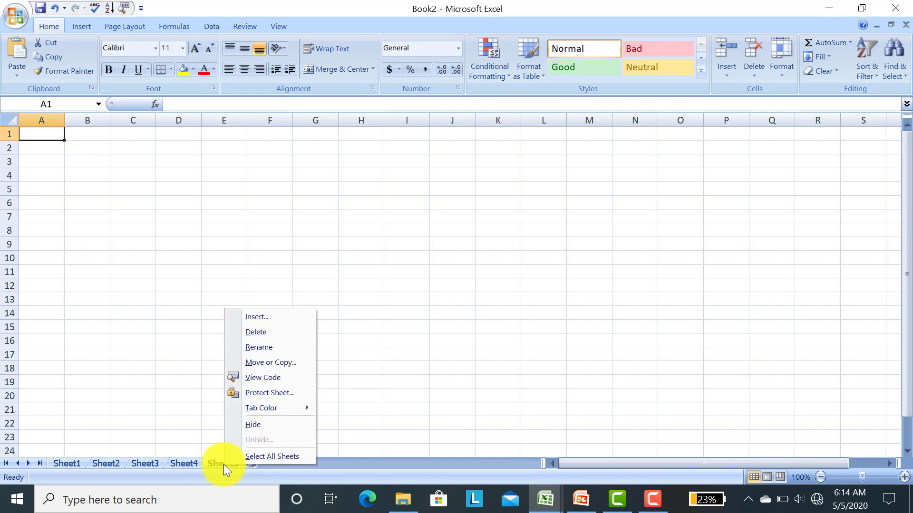
pyautogui.click(261, 333)
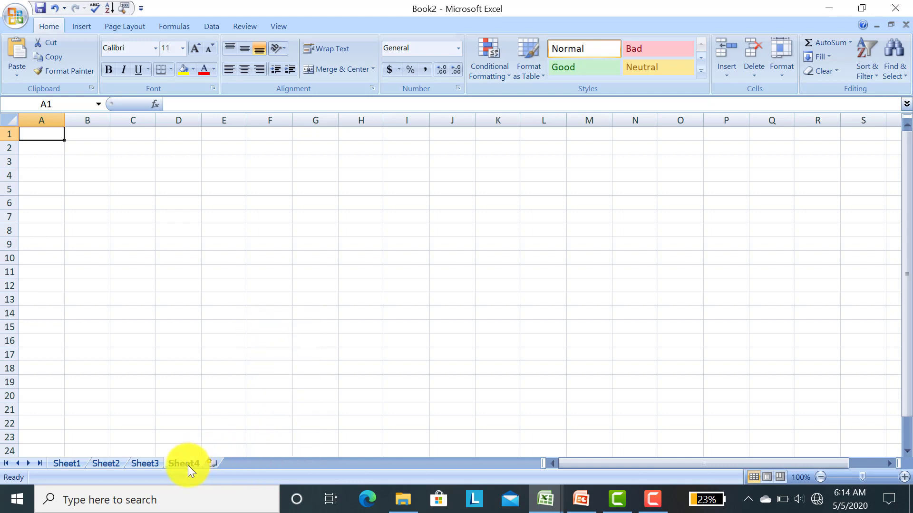
# Rename Sheet1 to ut-1
pyautogui.rightClick(59, 464)
pyautogui.click(70, 349)
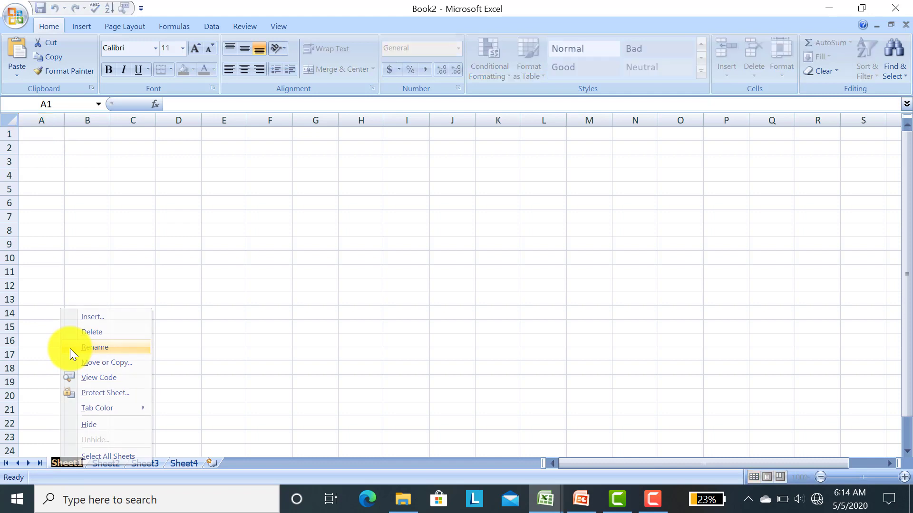
pyautogui.write('ut')
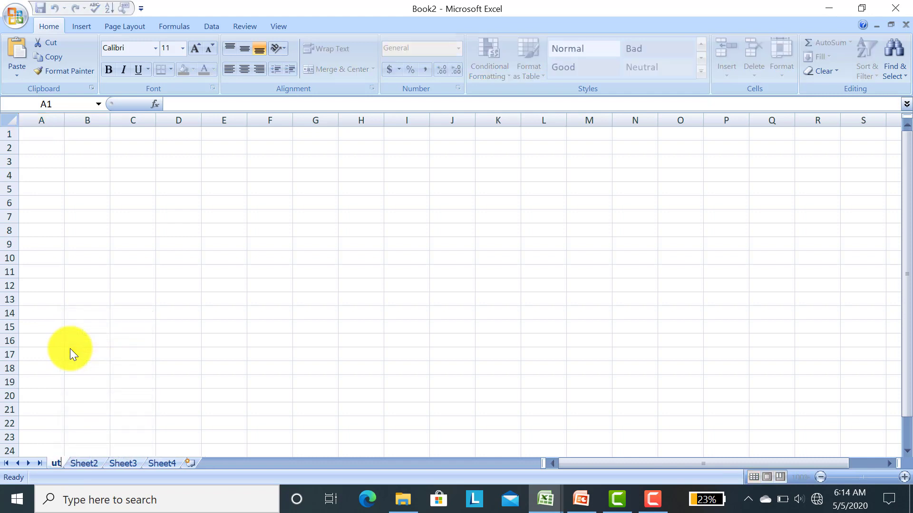
pyautogui.write('-1')
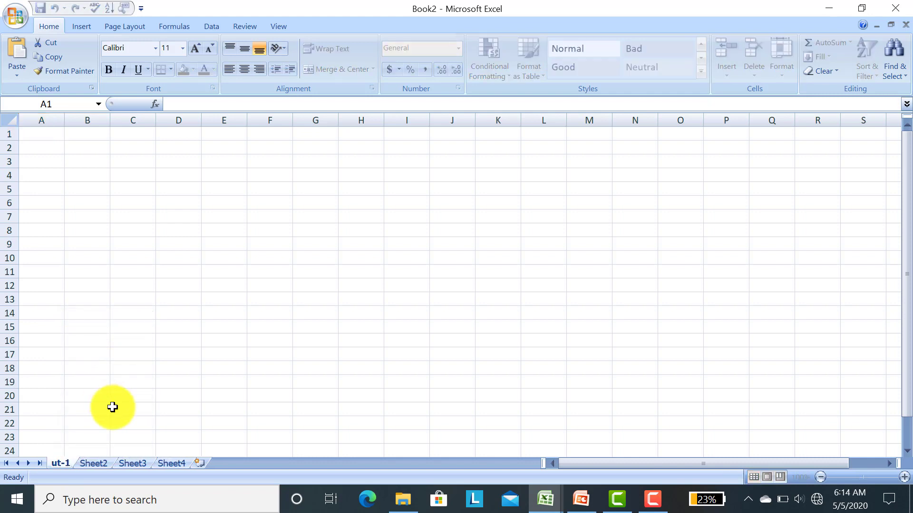
pyautogui.click(87, 461)
# Rename Sheet2 to ut-2
pyautogui.rightClick(88, 461)
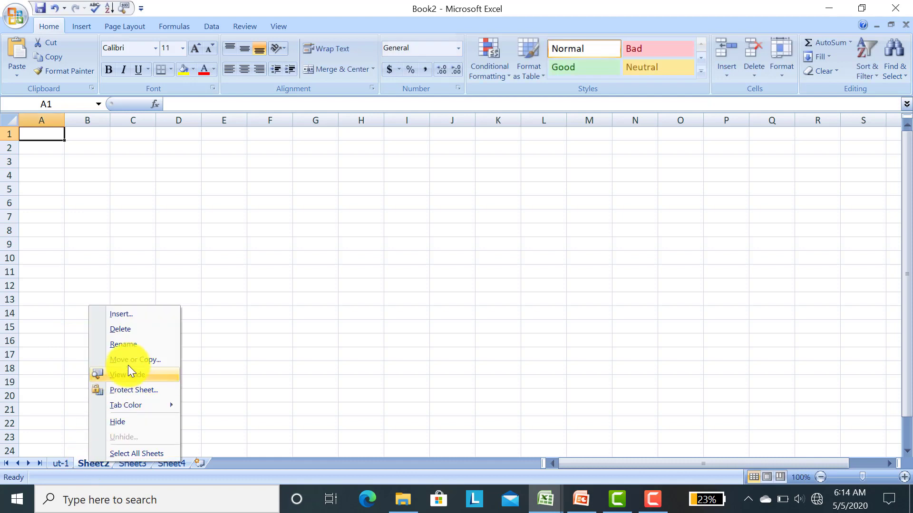
pyautogui.click(124, 342)
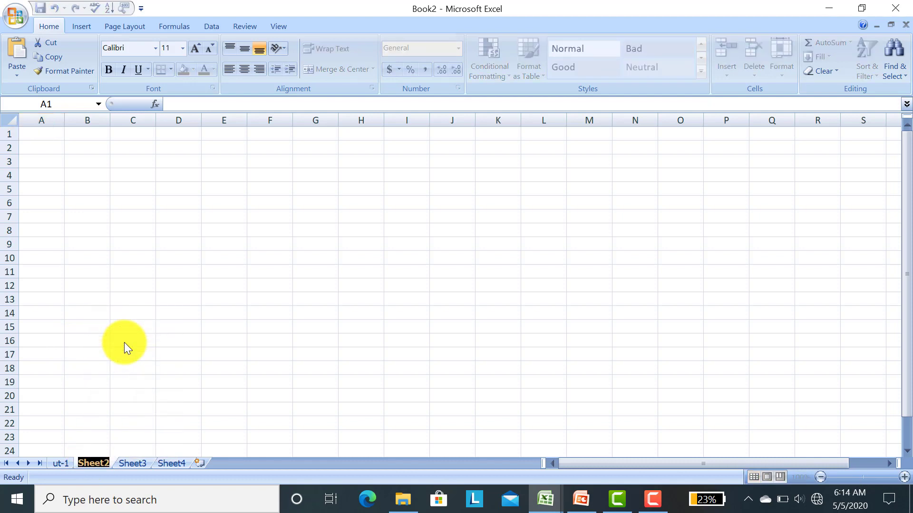
pyautogui.write('ut-2')
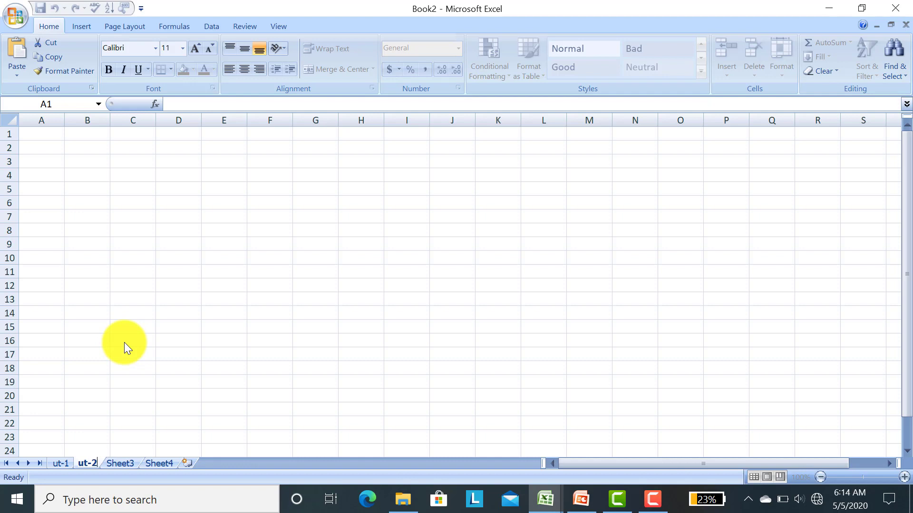
pyautogui.click(125, 463)
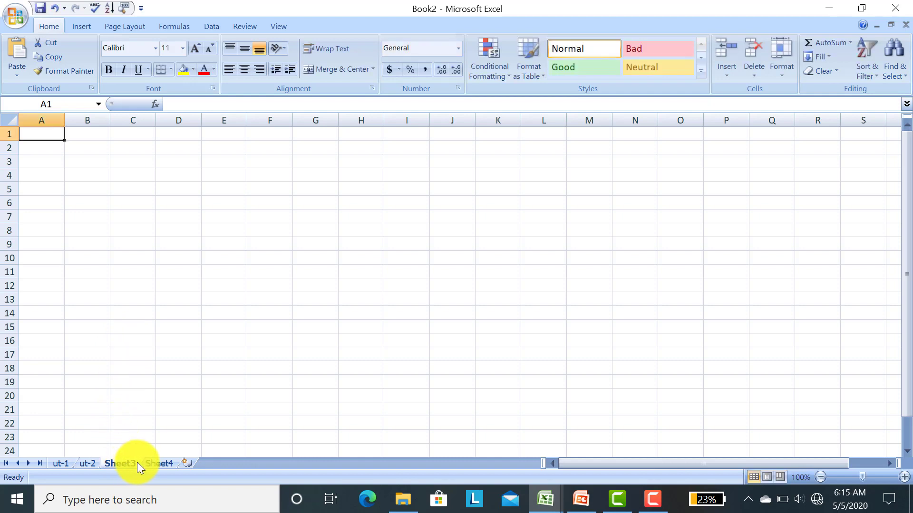
# Colour the ut-1 tab red and the ut-2 tab orange
pyautogui.rightClick(58, 465)
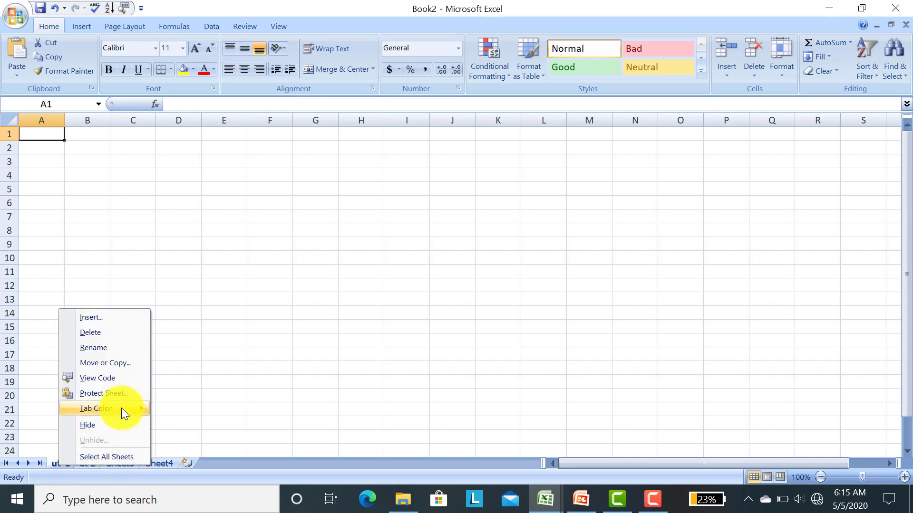
pyautogui.moveTo(122, 407)
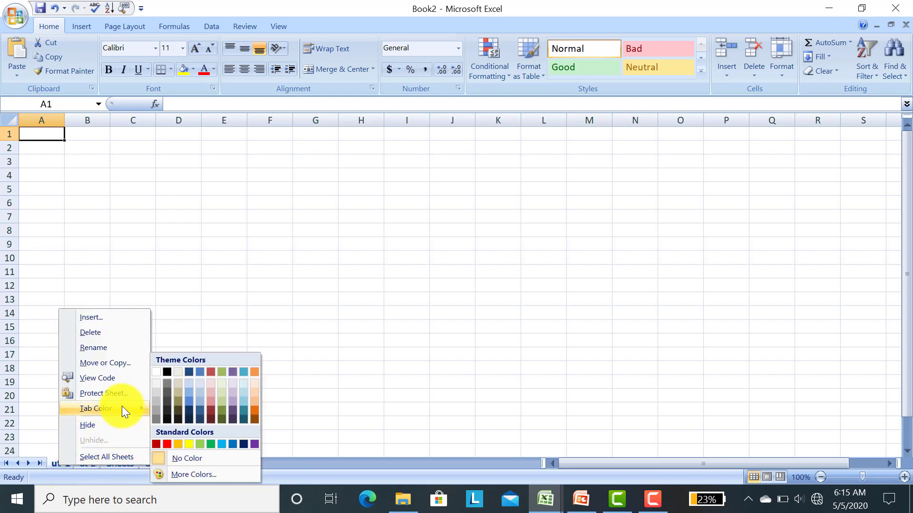
pyautogui.click(166, 444)
pyautogui.click(91, 460)
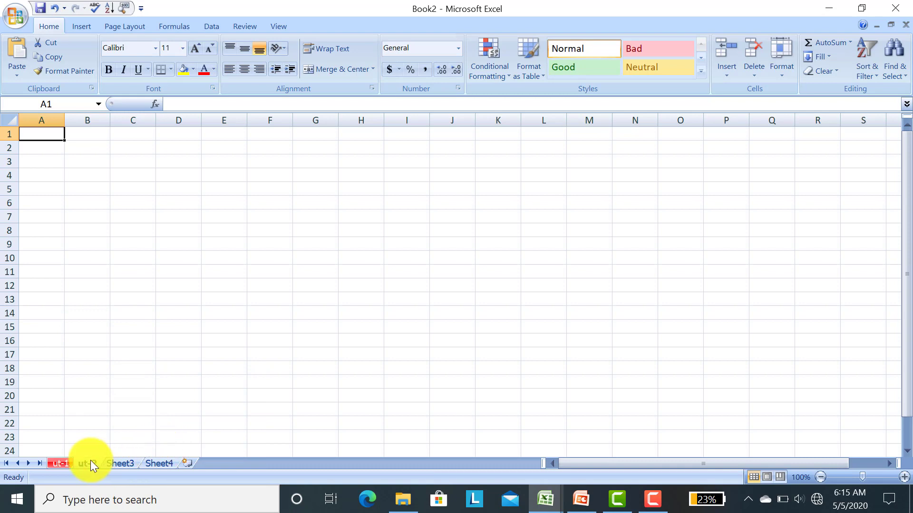
pyautogui.rightClick(87, 463)
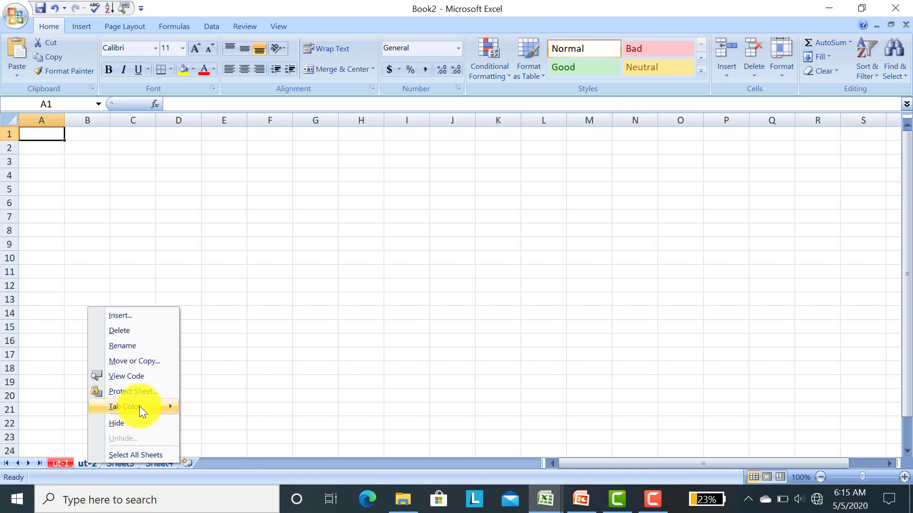
pyautogui.moveTo(142, 404)
pyautogui.click(206, 443)
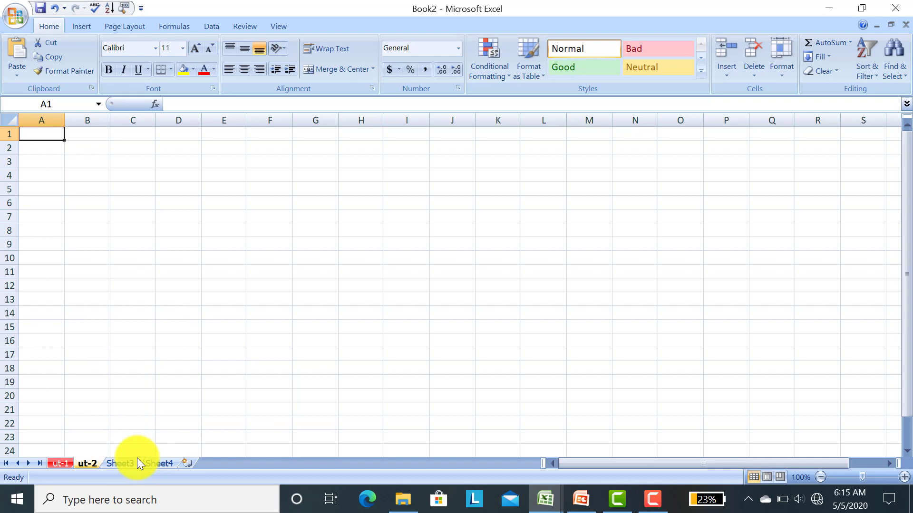
# Colour the Sheet3 tab red
pyautogui.click(124, 464)
pyautogui.rightClick(124, 464)
pyautogui.moveTo(168, 407)
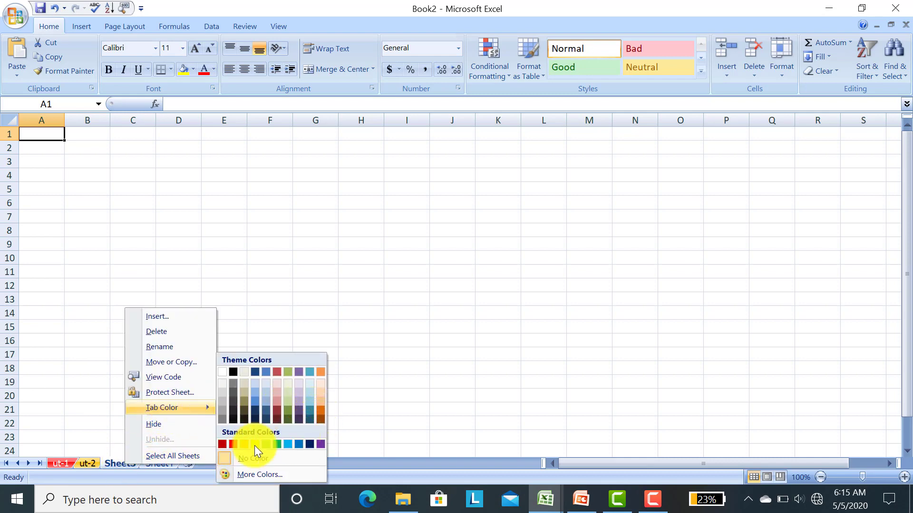
pyautogui.click(222, 443)
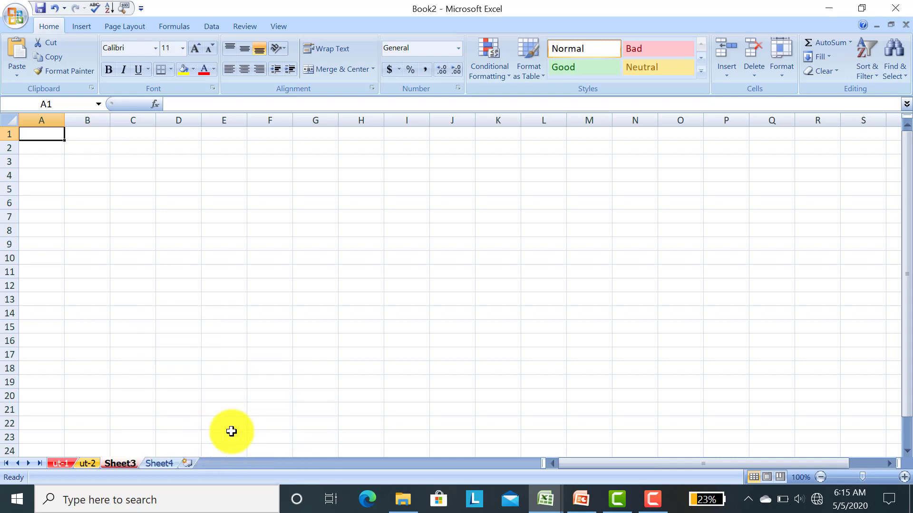
pyautogui.click(233, 422)
# Check the tab colours by cycling through Sheet4, ut-1, ut-2 and Sheet3
pyautogui.click(167, 464)
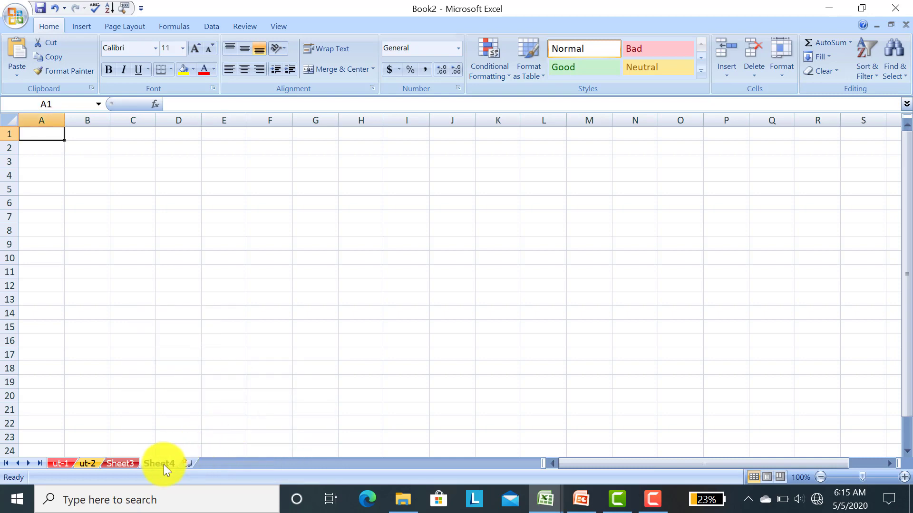
pyautogui.click(61, 464)
pyautogui.click(92, 464)
pyautogui.click(111, 464)
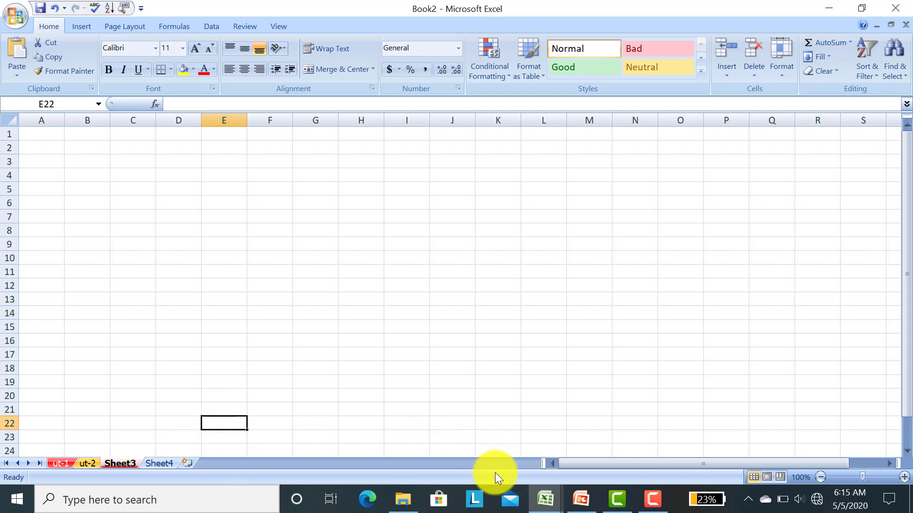
# Return to 'Linking - Class 10' and review the ut-2, ut-1 and ut-3 marks sheets
pyautogui.moveTo(547, 496)
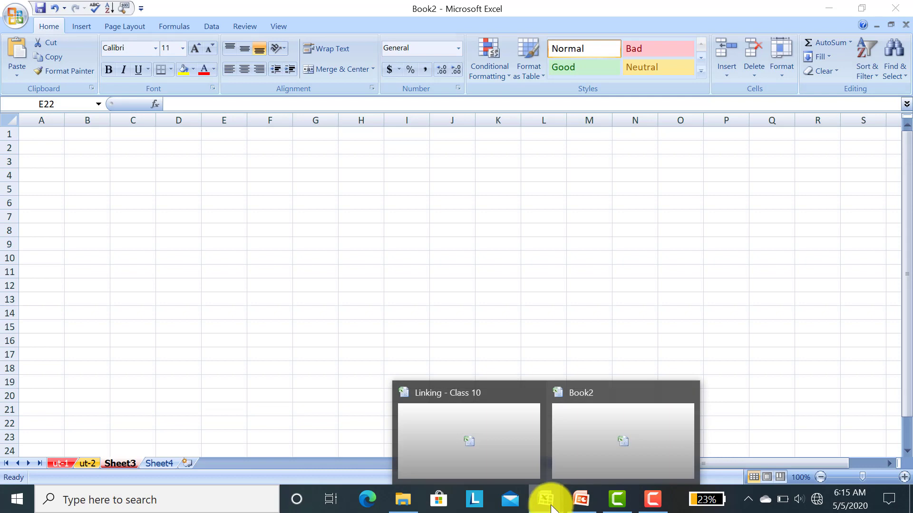
pyautogui.click(509, 478)
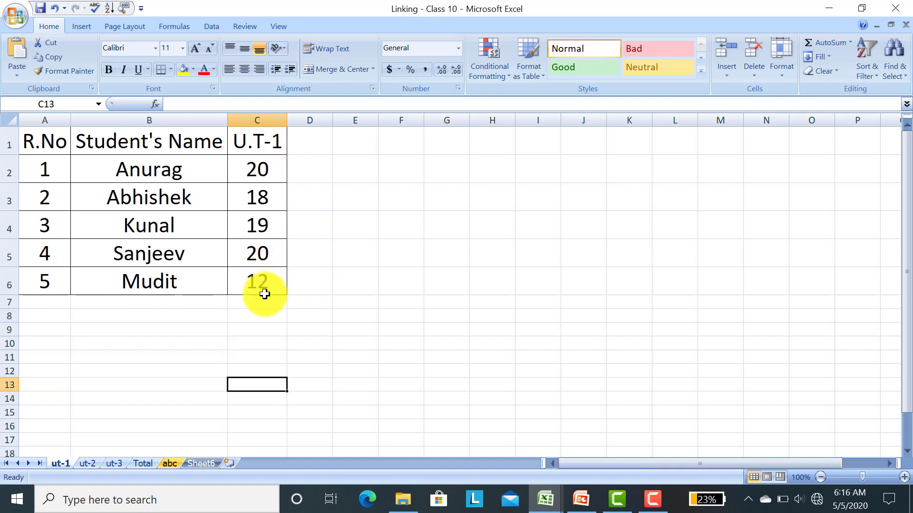
pyautogui.click(87, 463)
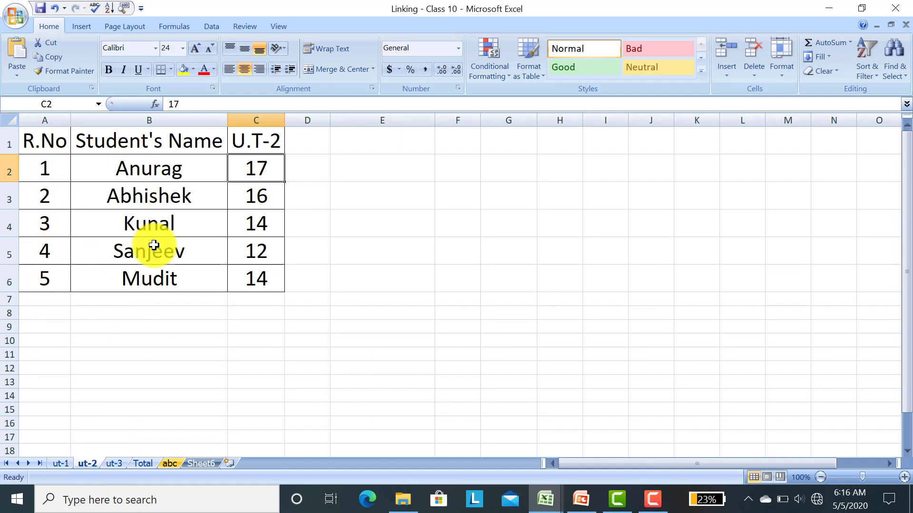
pyautogui.click(60, 464)
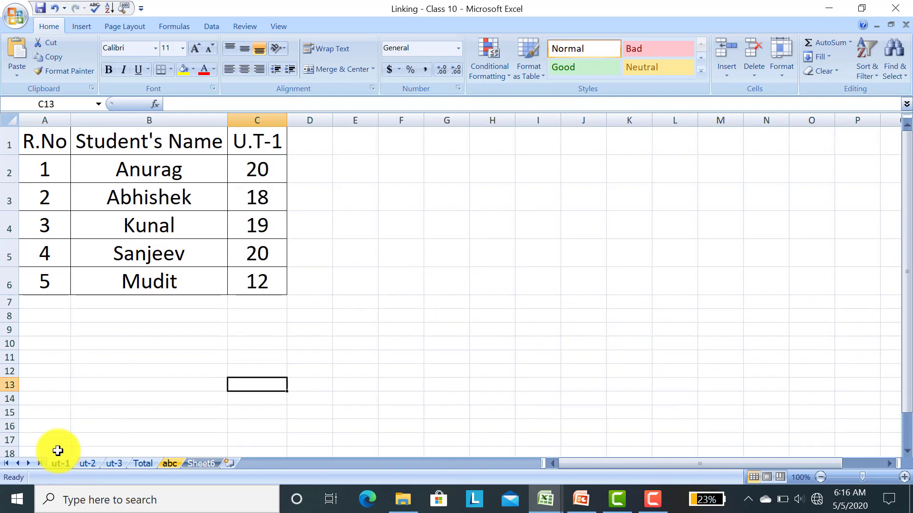
pyautogui.click(87, 463)
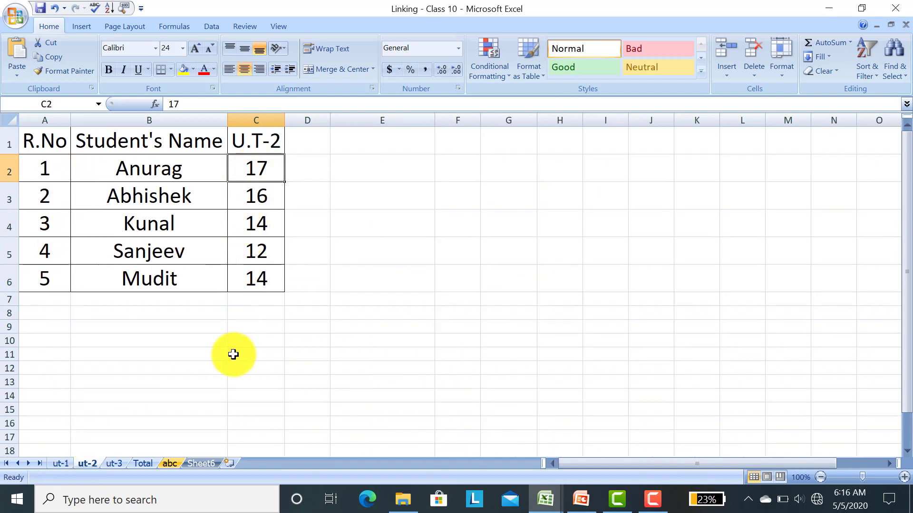
pyautogui.click(115, 464)
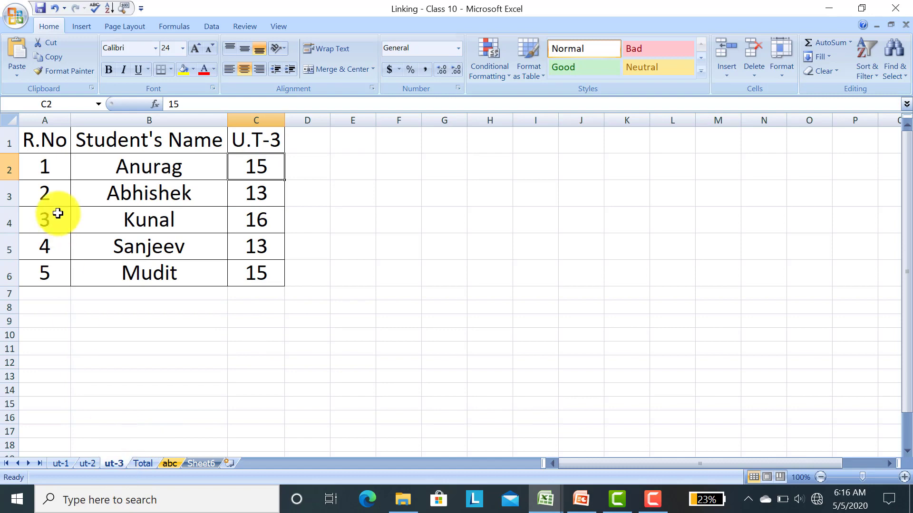
pyautogui.click(141, 465)
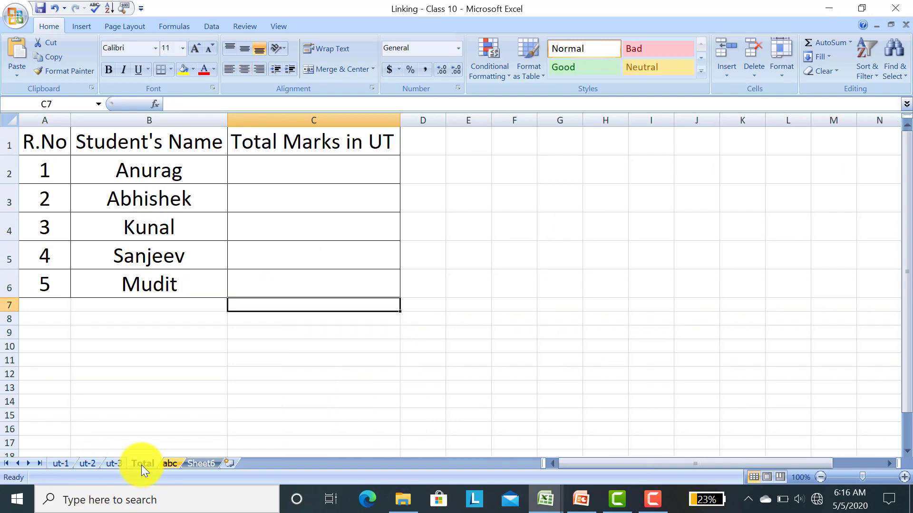
pyautogui.click(215, 388)
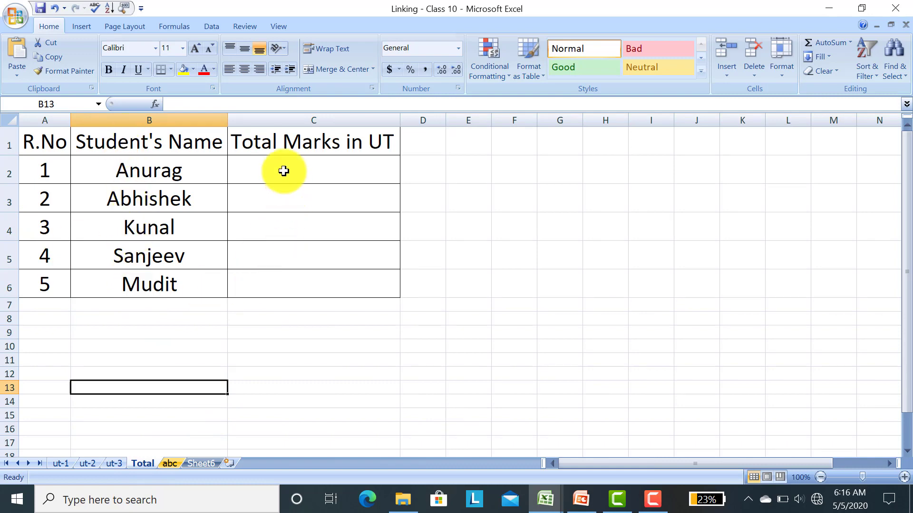
pyautogui.click(329, 170)
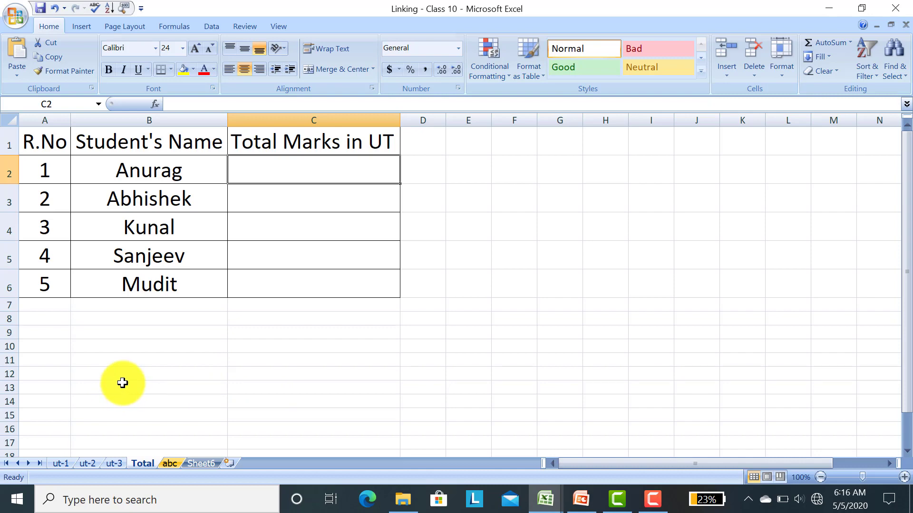
pyautogui.click(60, 464)
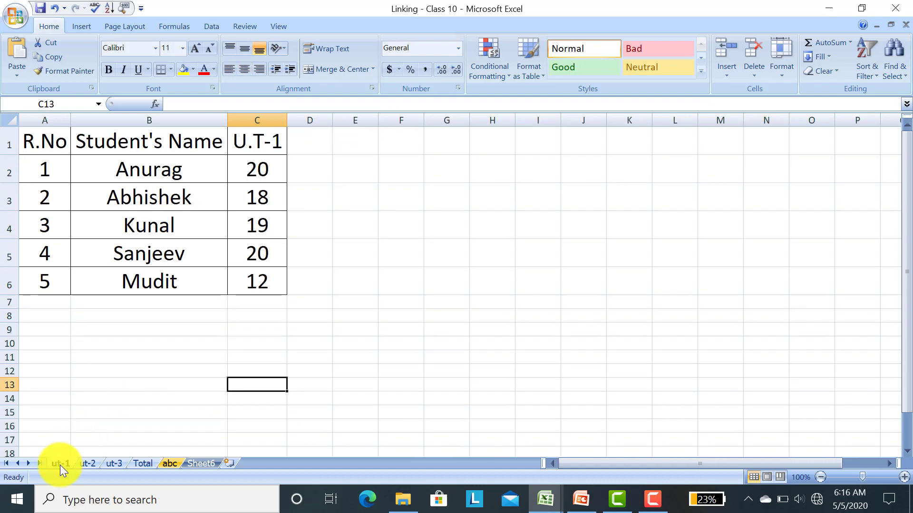
pyautogui.click(90, 464)
pyautogui.click(116, 464)
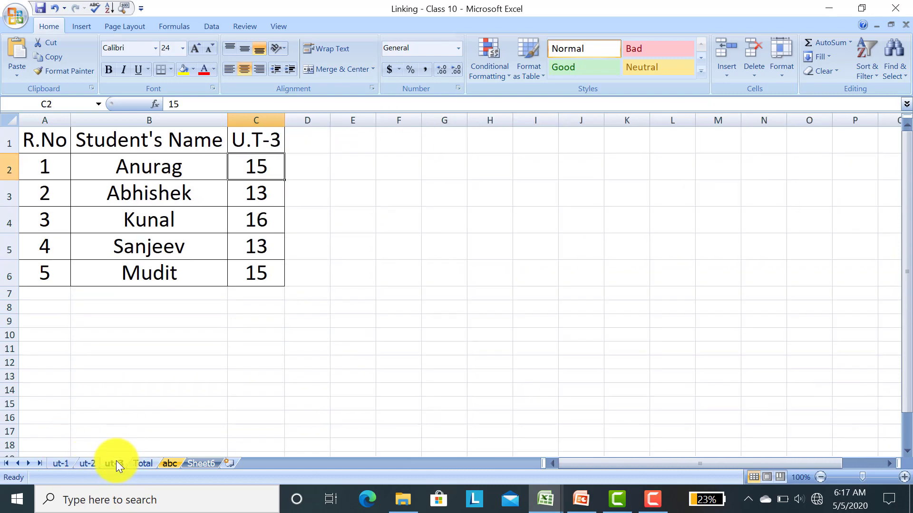
pyautogui.click(138, 463)
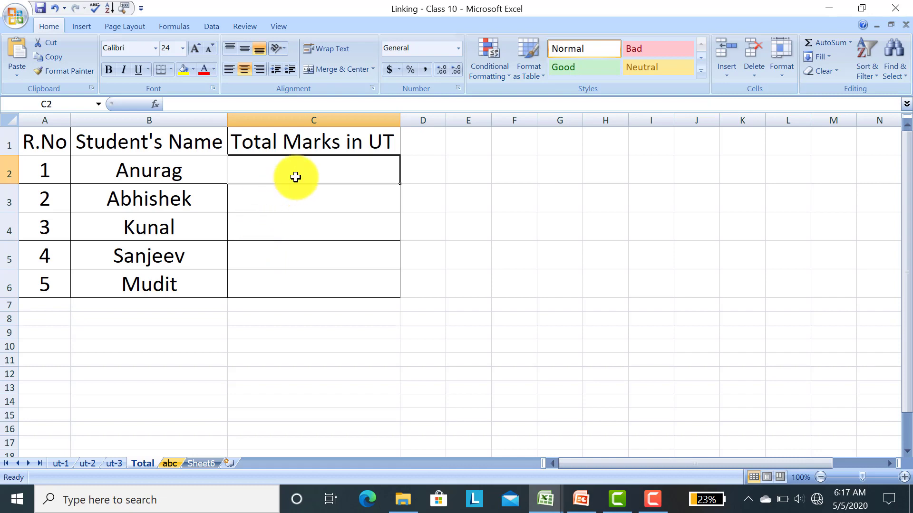
# Build Total!C2 as ut-1 C2 + ut-2 C2 + ut-3 C2 by clicking each sheet's cell, giving 52
pyautogui.write('=')
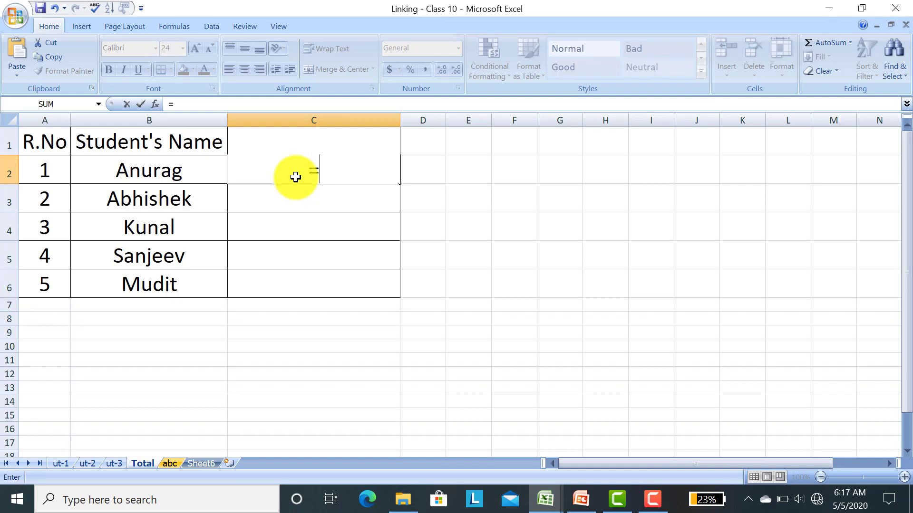
pyautogui.click(61, 464)
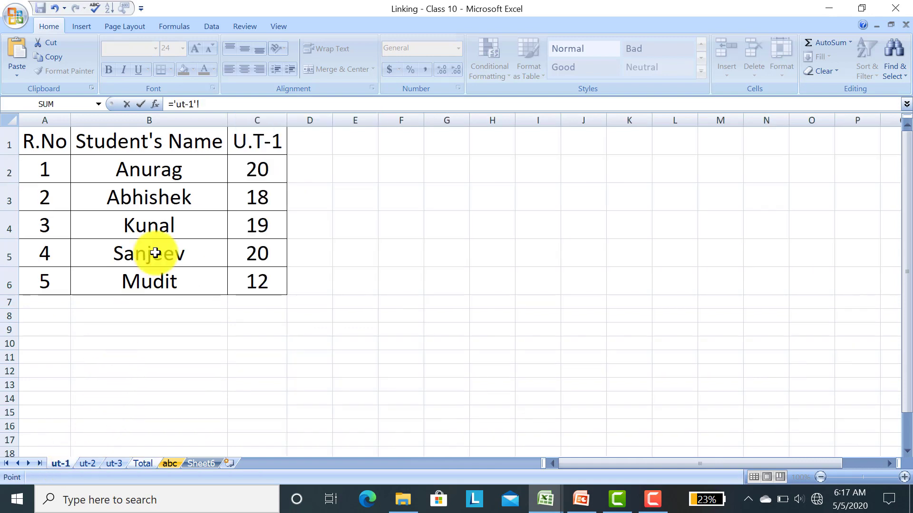
pyautogui.click(247, 167)
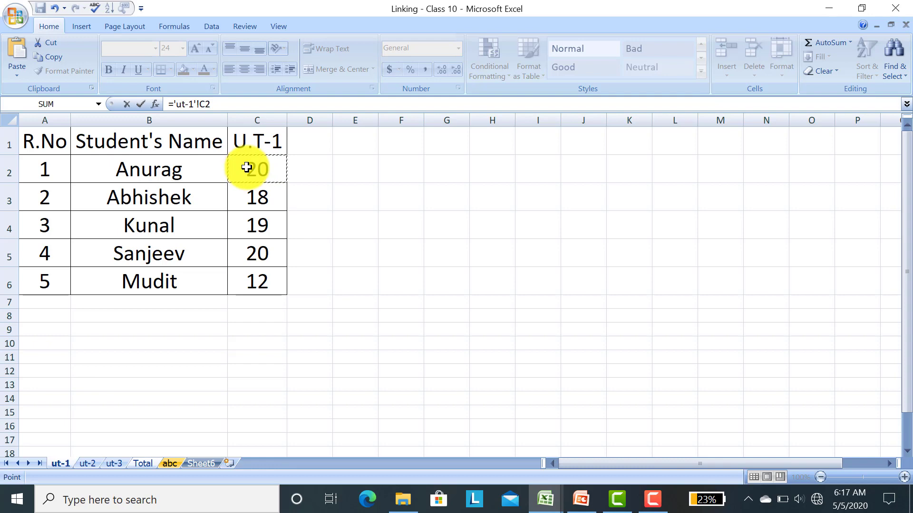
pyautogui.write('+')
pyautogui.click(86, 463)
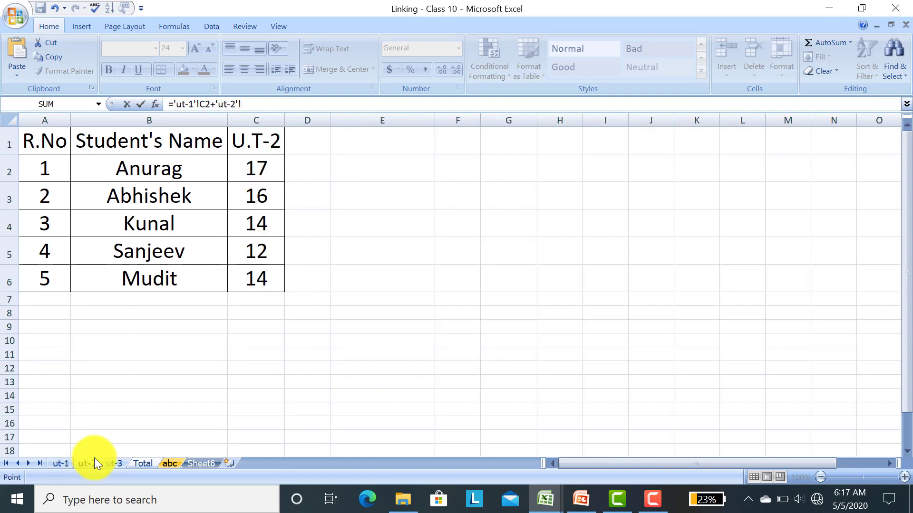
pyautogui.click(243, 169)
pyautogui.write('+')
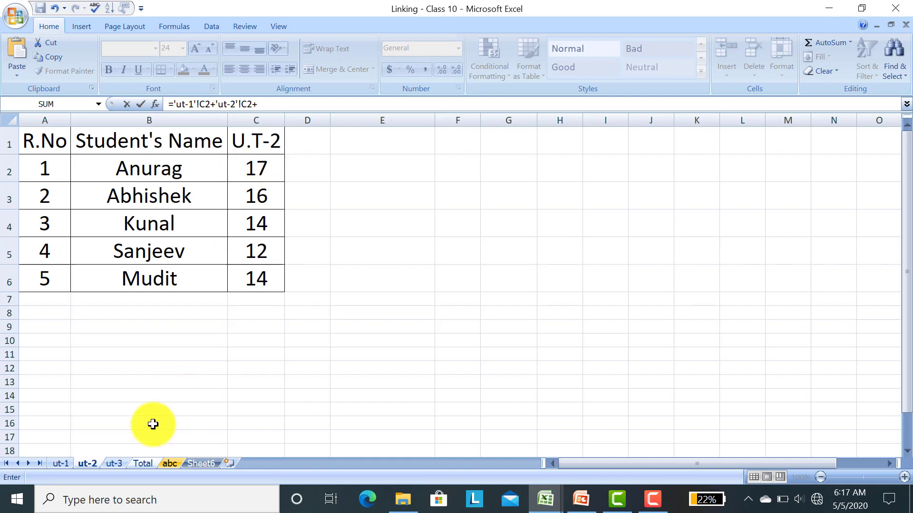
pyautogui.click(114, 463)
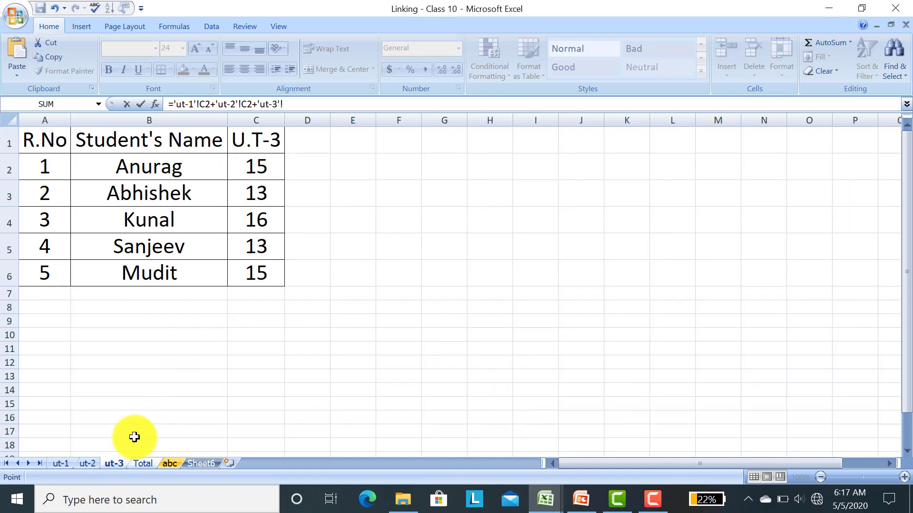
pyautogui.click(257, 163)
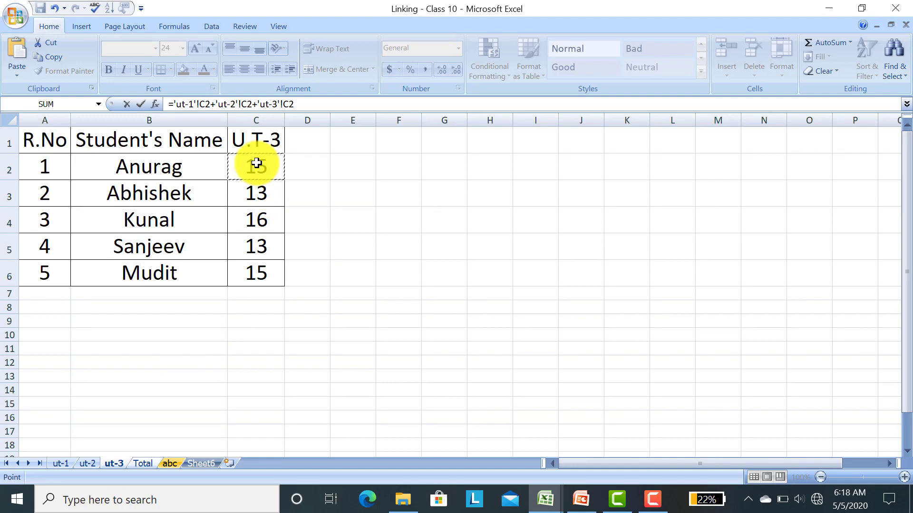
pyautogui.press('Return')
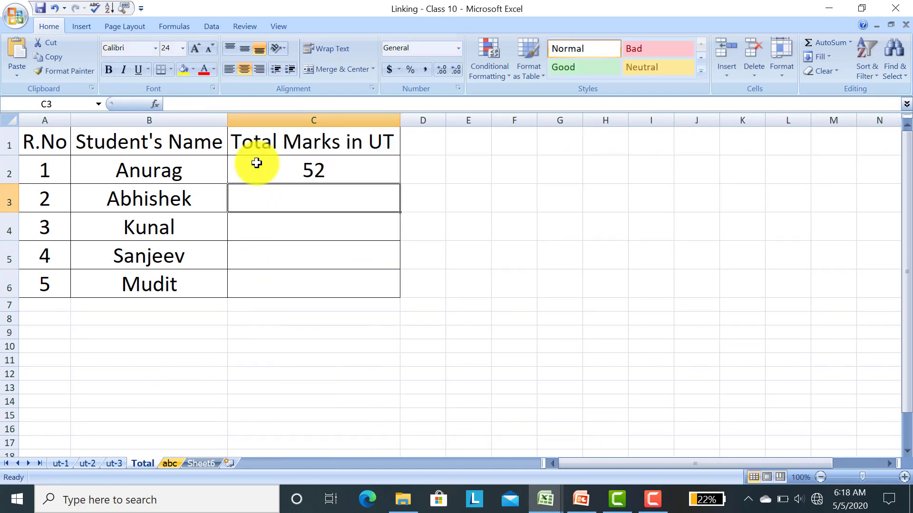
# Fill the C2 total formula down to C6 and verify each copy uses its own row
pyautogui.click(257, 163)
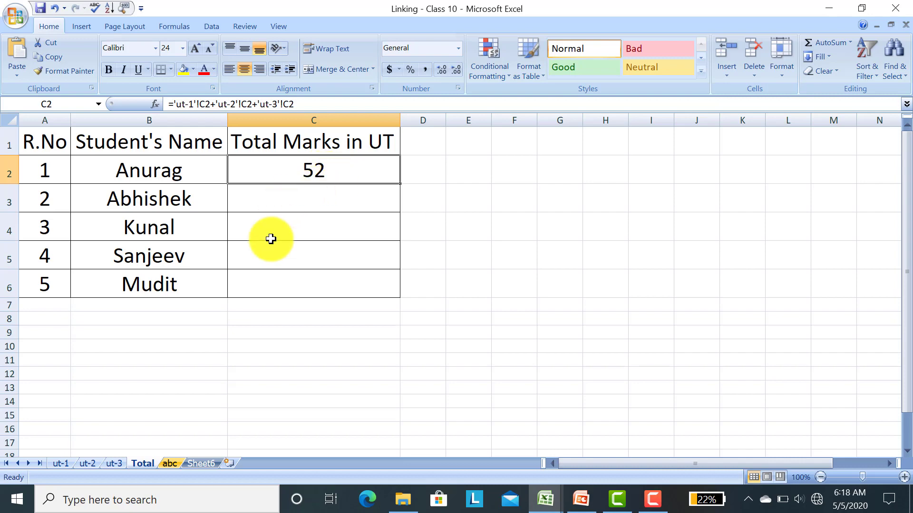
pyautogui.click(346, 187)
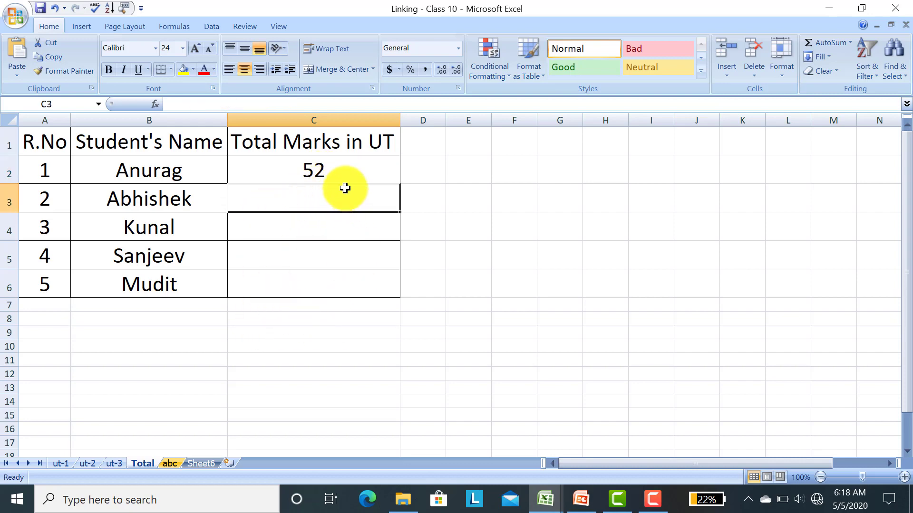
pyautogui.click(341, 174)
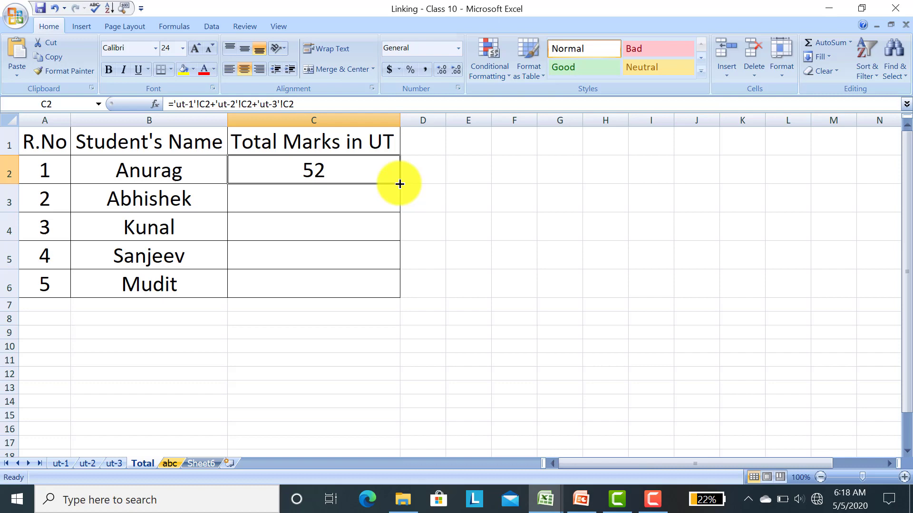
pyautogui.moveTo(399, 184); pyautogui.dragTo(406, 286)
pyautogui.click(359, 202)
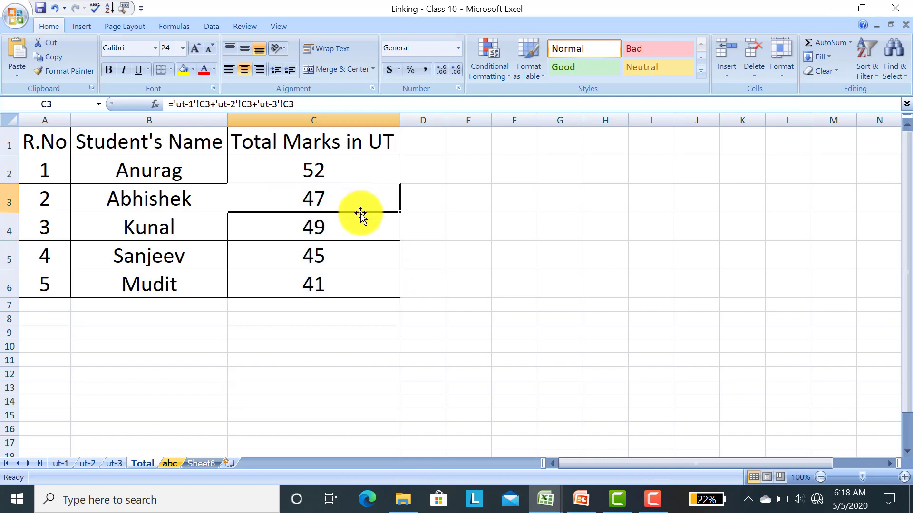
pyautogui.click(353, 224)
pyautogui.click(349, 255)
pyautogui.click(341, 284)
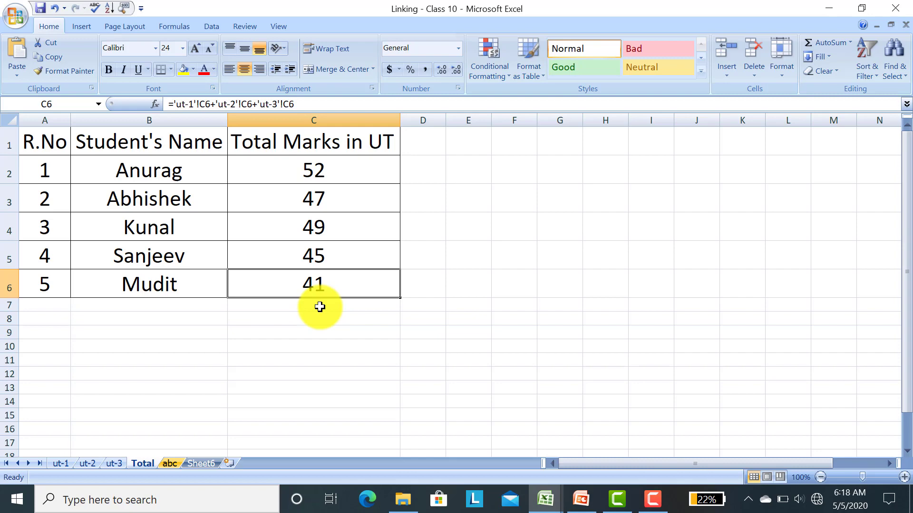
pyautogui.click(57, 463)
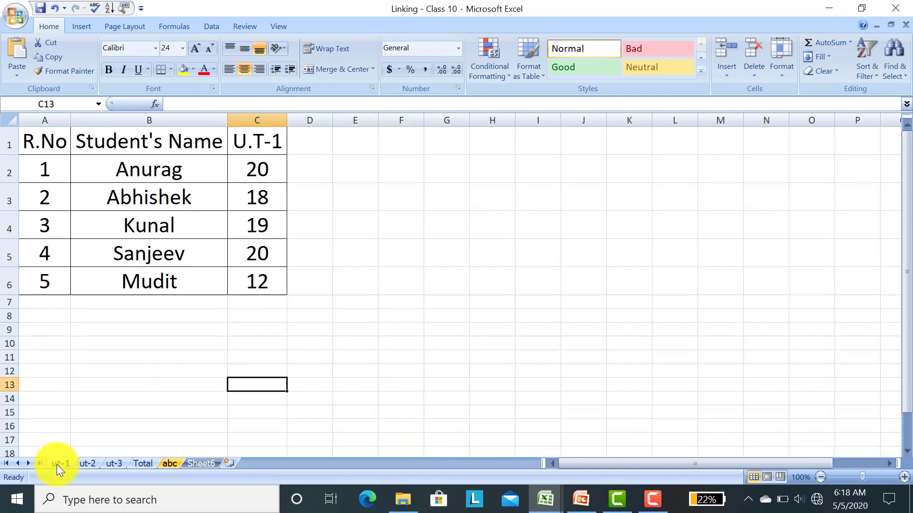
pyautogui.click(248, 173)
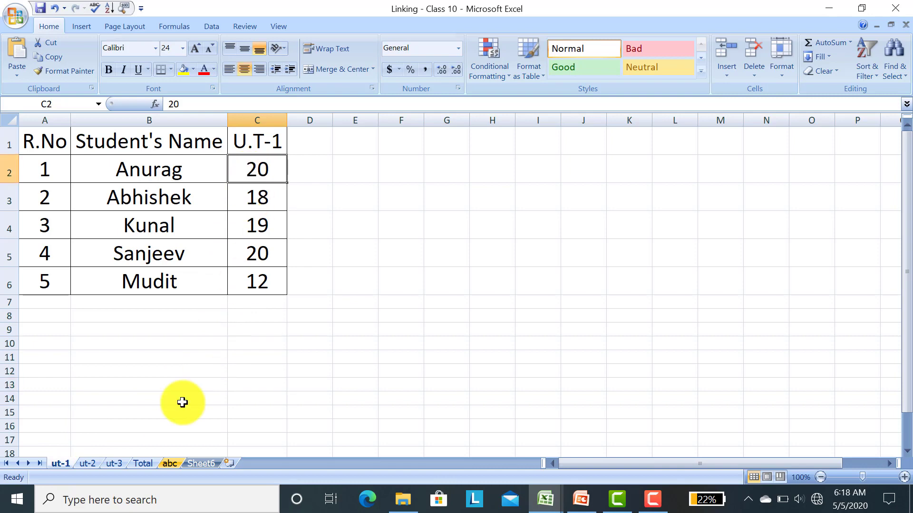
pyautogui.click(92, 466)
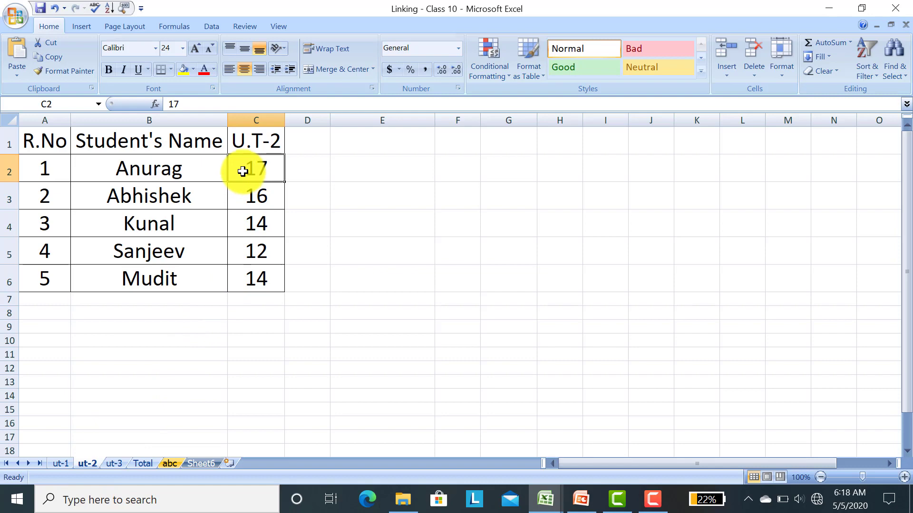
pyautogui.write('20')
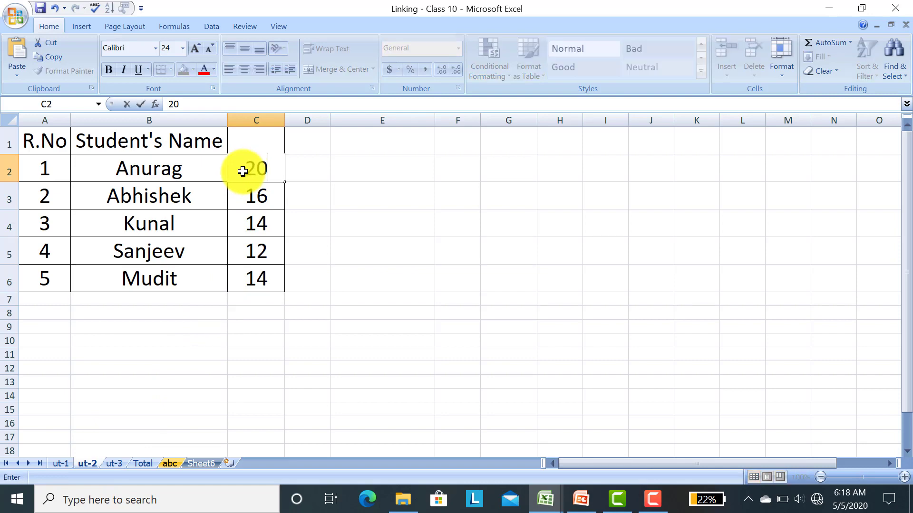
pyautogui.click(306, 173)
pyautogui.click(115, 464)
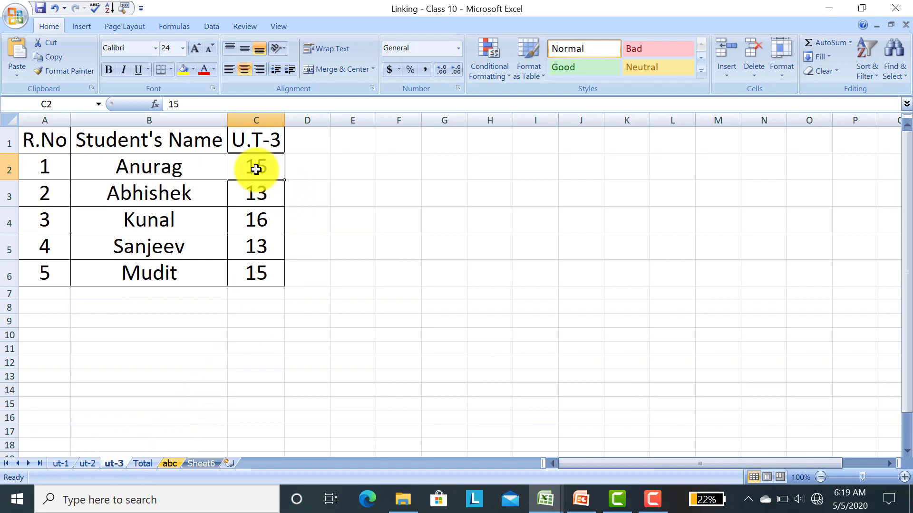
pyautogui.write('20')
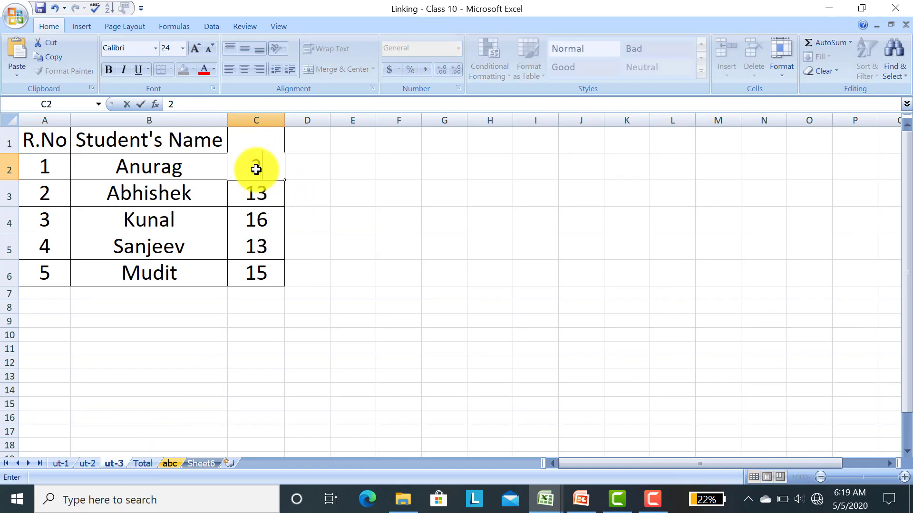
pyautogui.click(340, 280)
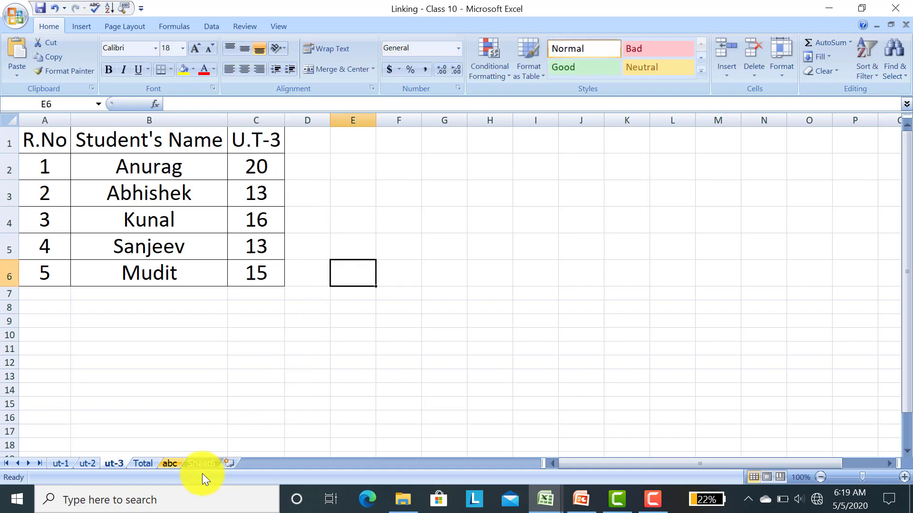
pyautogui.click(134, 464)
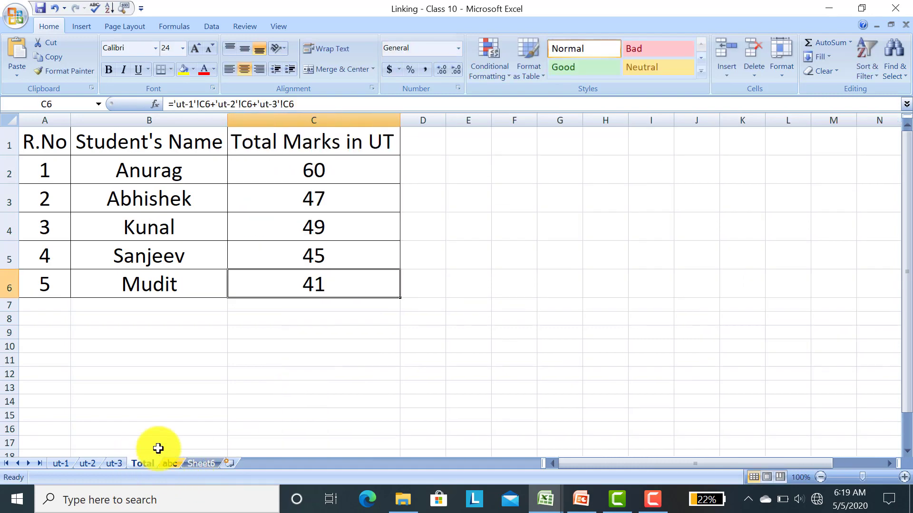
pyautogui.click(349, 162)
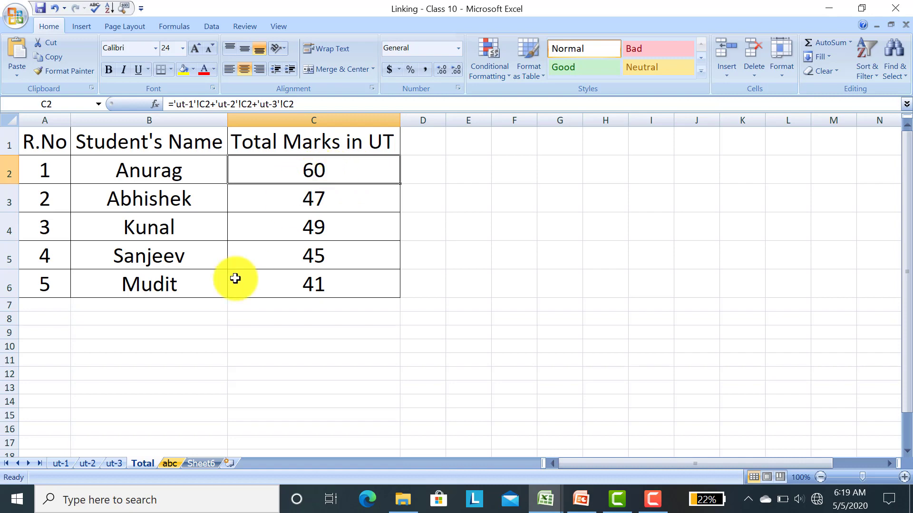
pyautogui.click(62, 463)
pyautogui.click(86, 464)
pyautogui.click(114, 464)
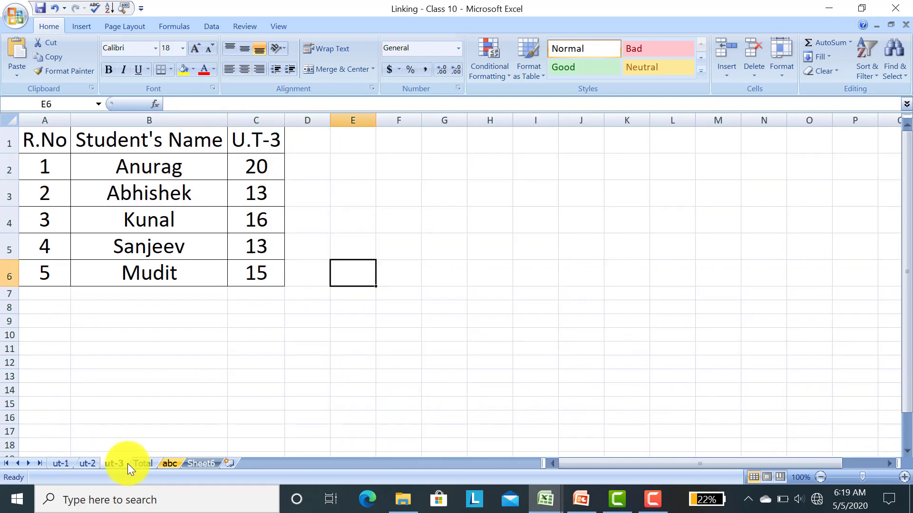
pyautogui.click(135, 464)
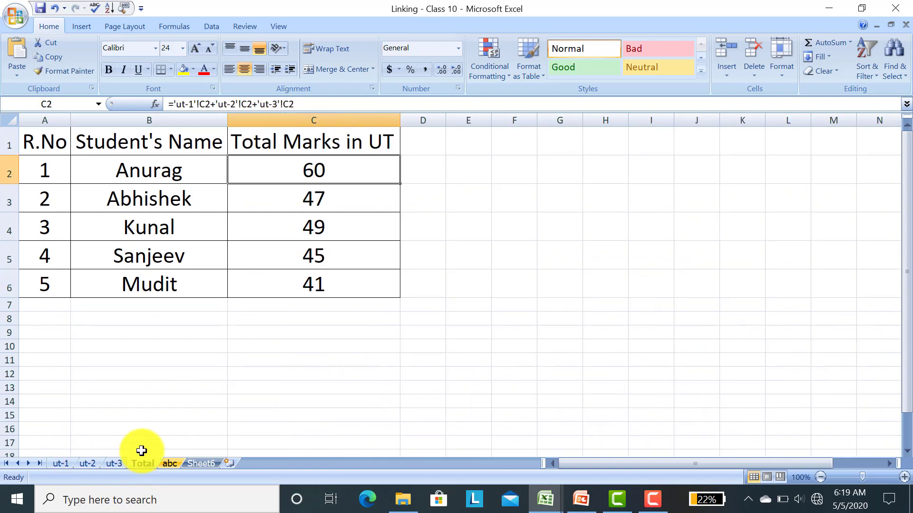
pyautogui.click(284, 194)
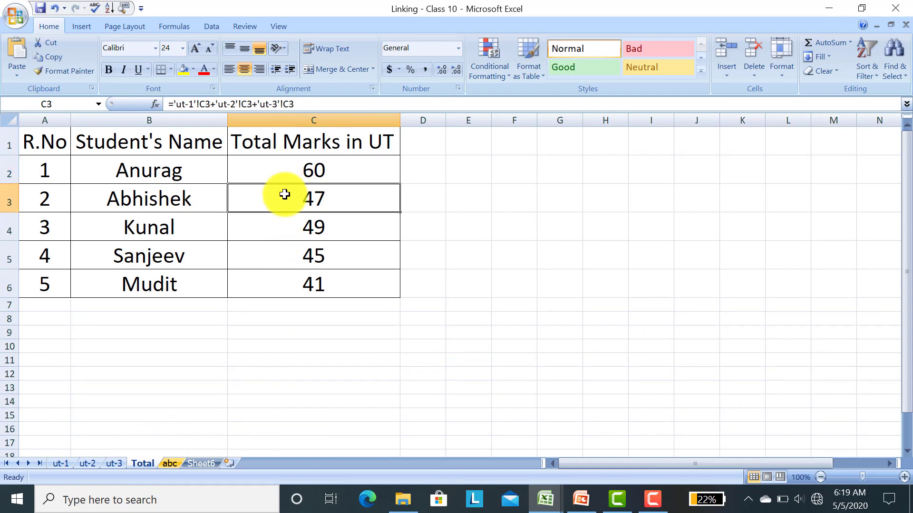
pyautogui.click(284, 175)
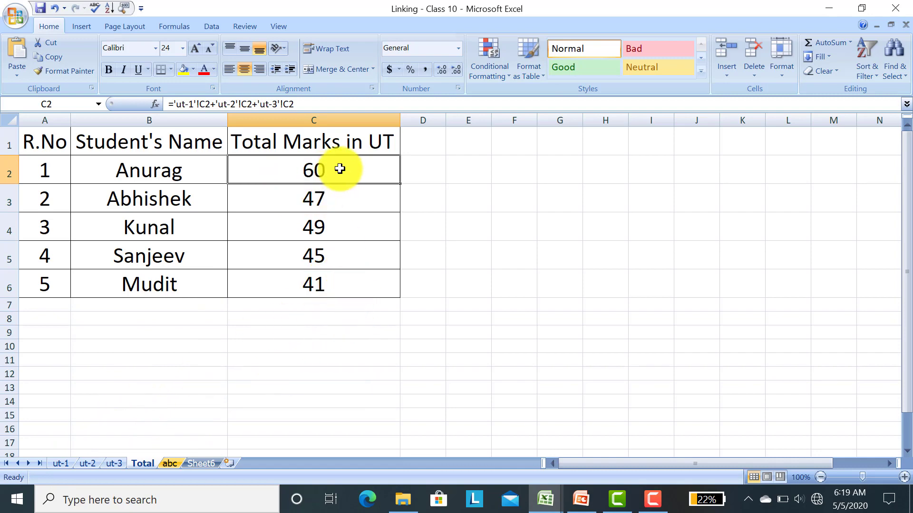
# Delete the totals in C2:C6 and select C2 for a new formula
pyautogui.moveTo(340, 169); pyautogui.dragTo(352, 288)
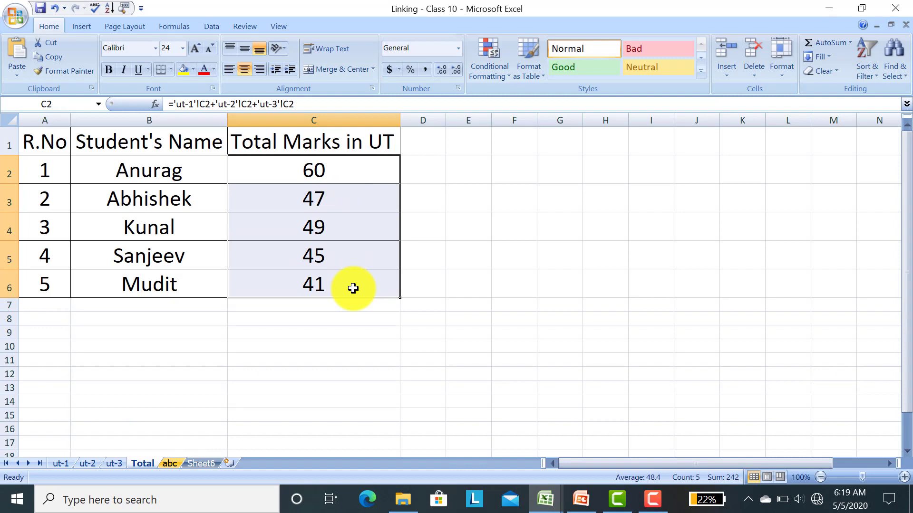
pyautogui.press('Delete')
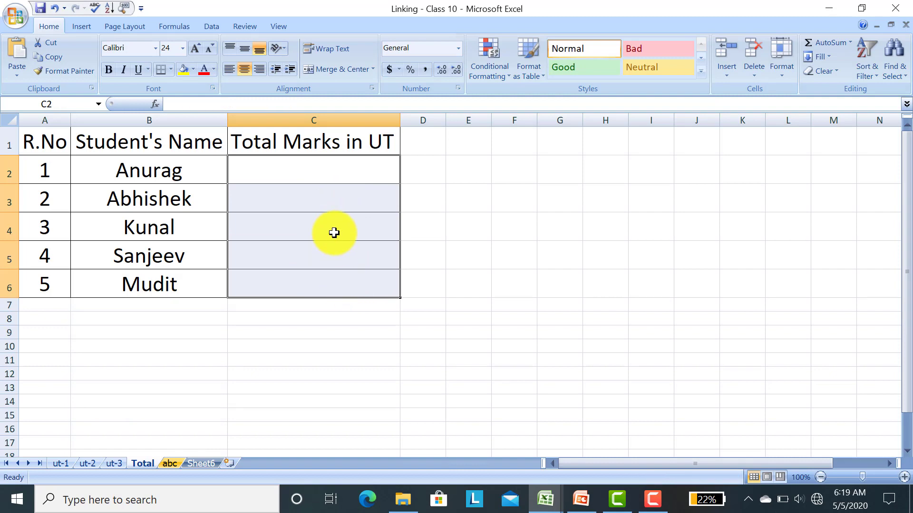
pyautogui.click(321, 180)
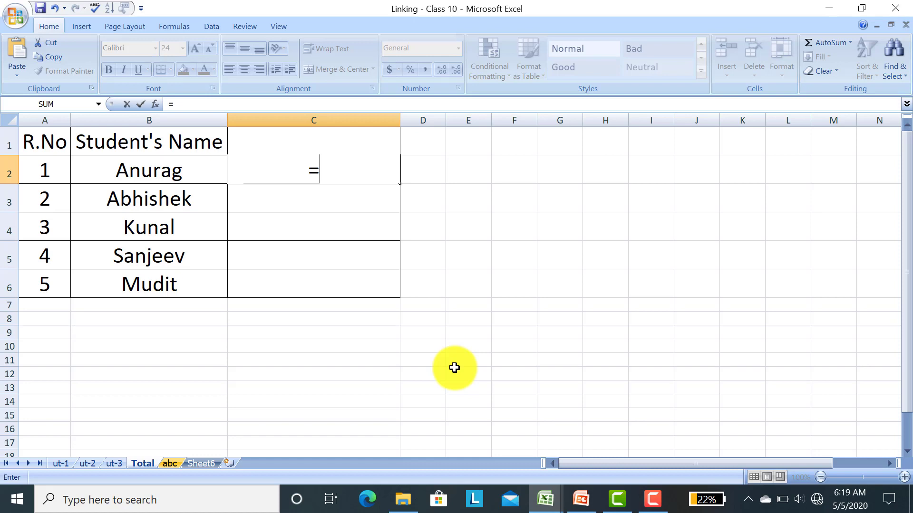
# Type ='ut-1'!c2+'ut-2'!c2+'ut-3'!c2 into C2, giving 60
pyautogui.write("'ut")
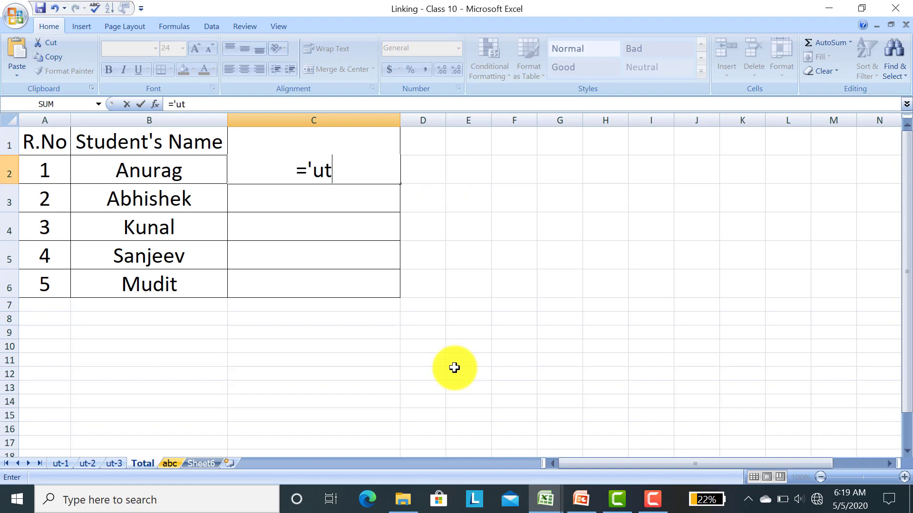
pyautogui.write('-1')
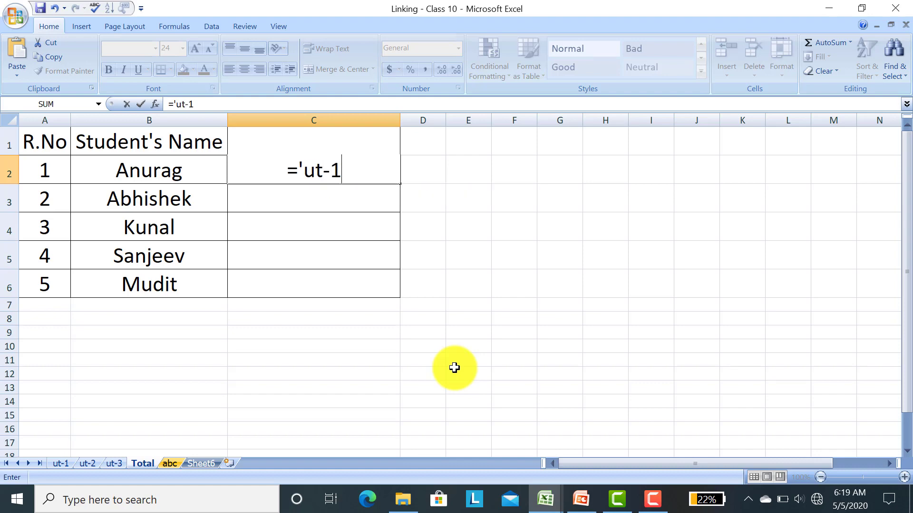
pyautogui.write("'")
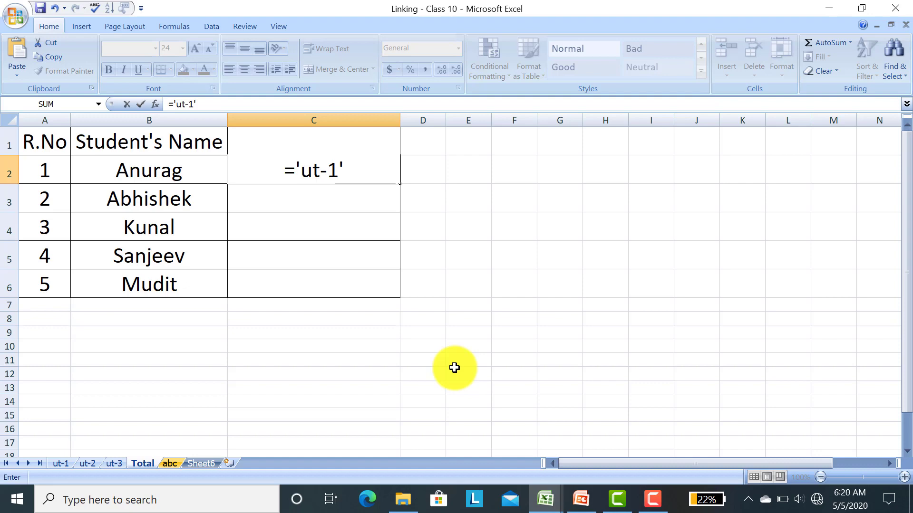
pyautogui.write('!')
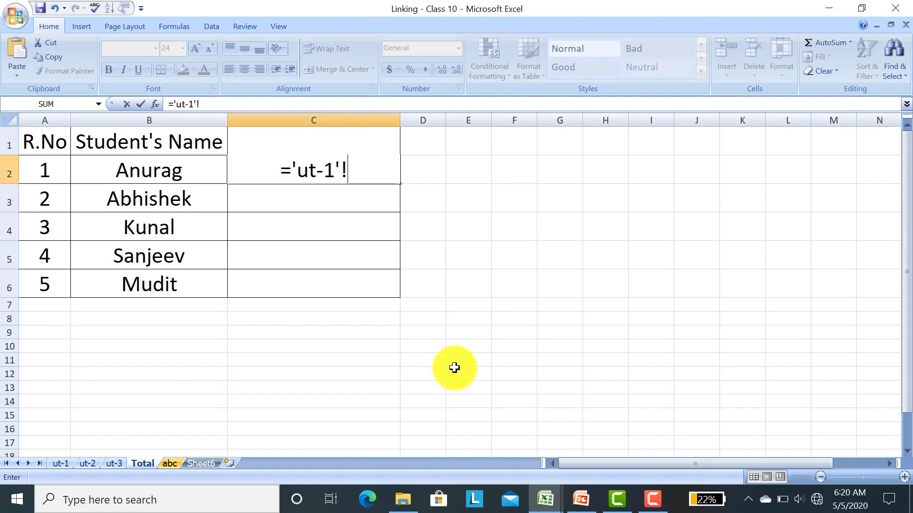
pyautogui.write('c2')
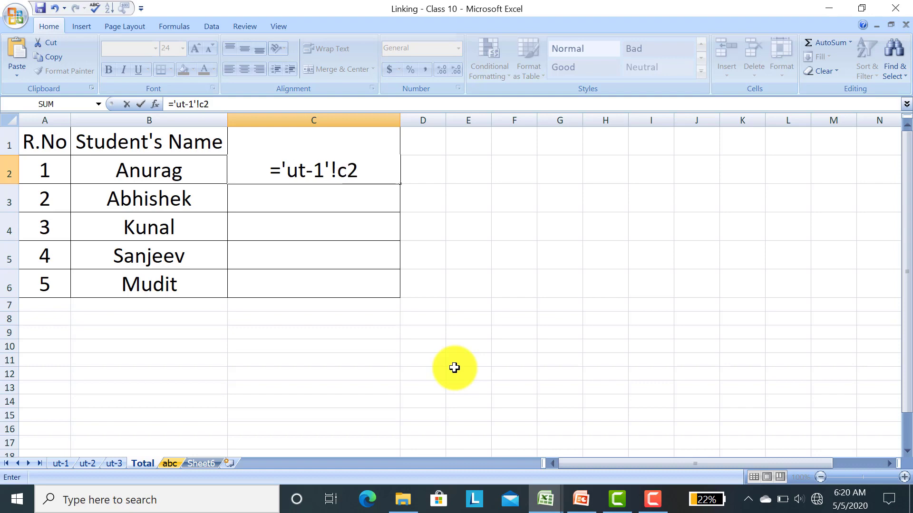
pyautogui.write("+'")
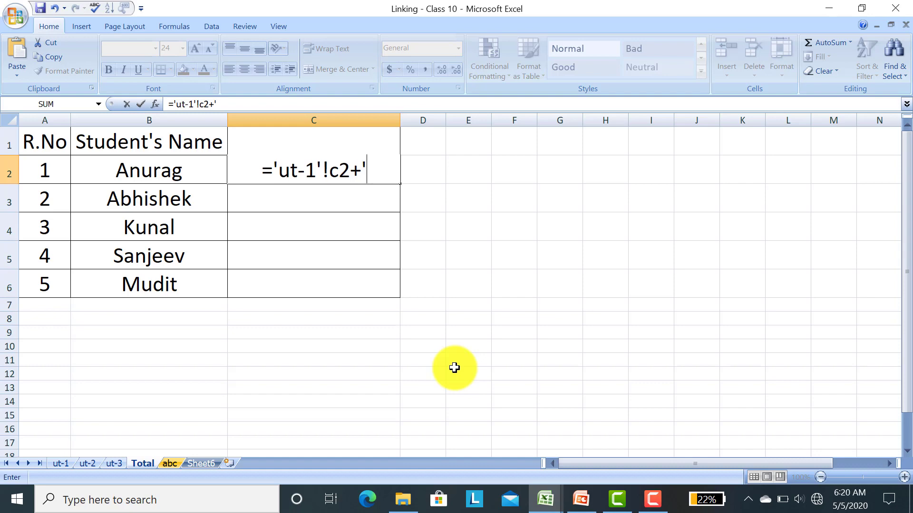
pyautogui.write('ut-2')
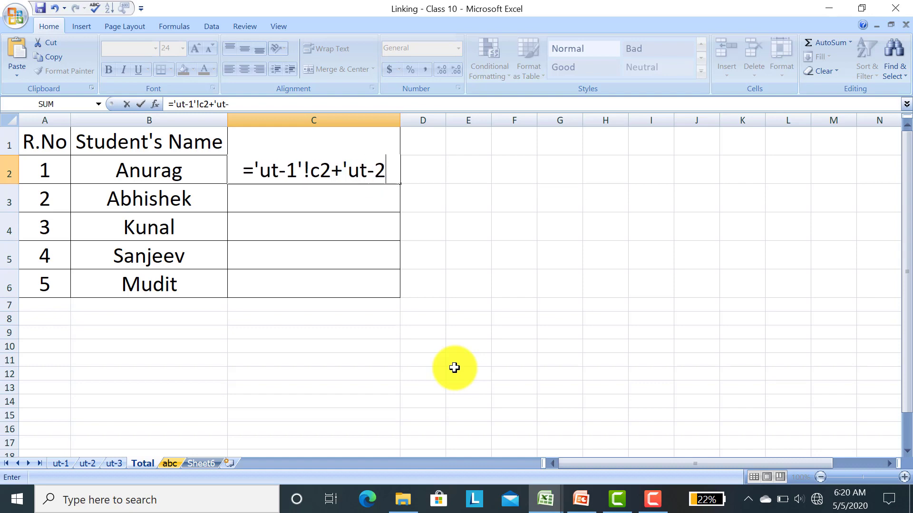
pyautogui.write("'")
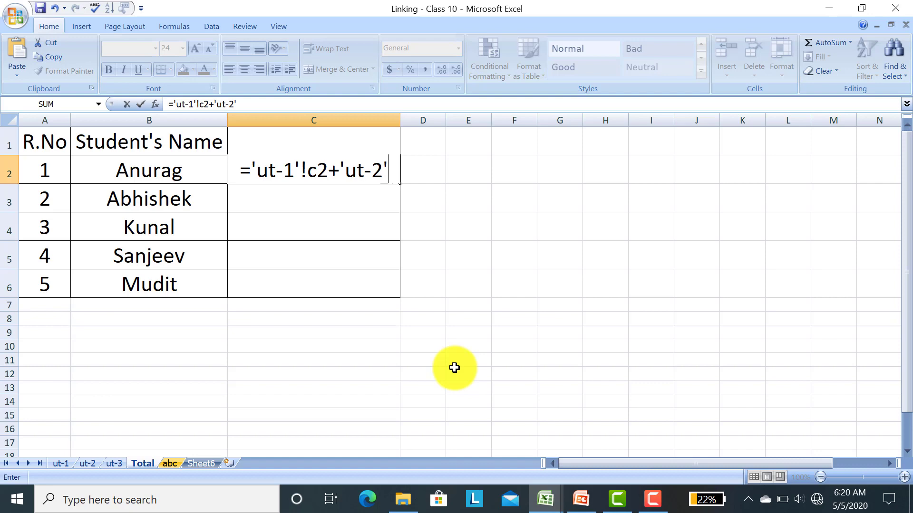
pyautogui.write('!c')
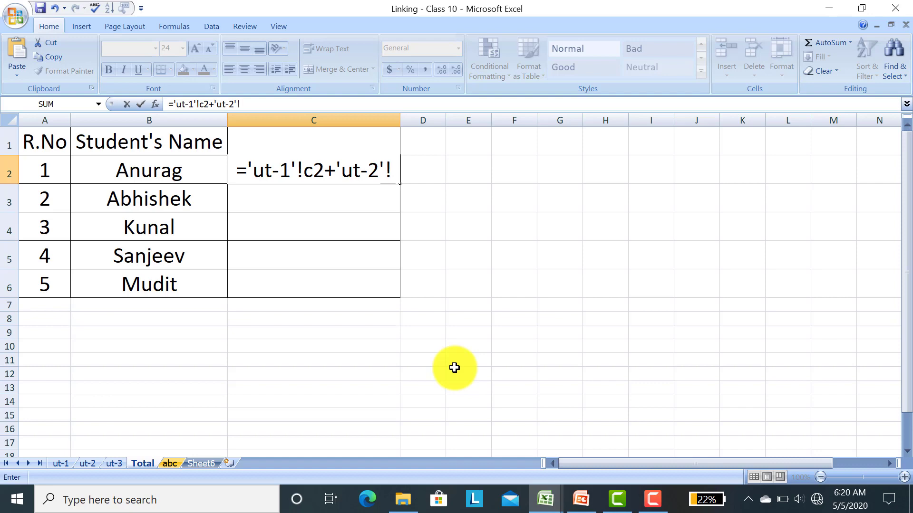
pyautogui.write('2')
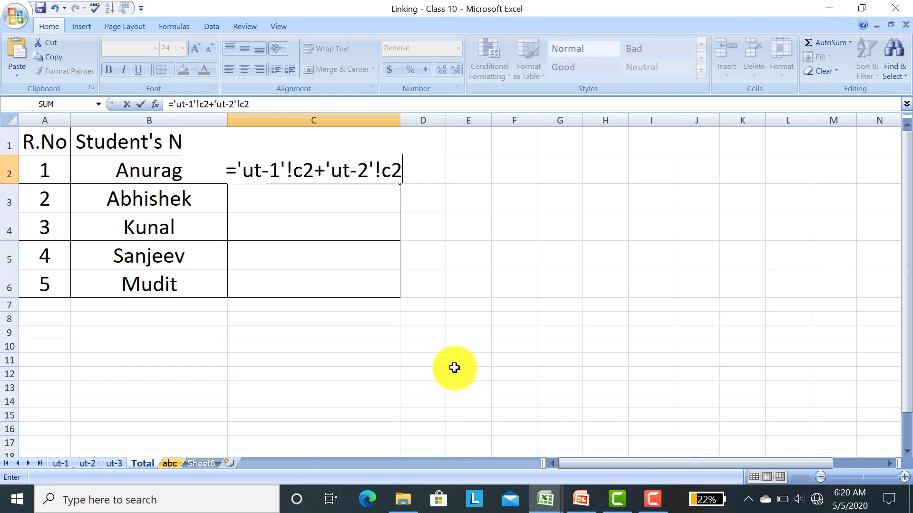
pyautogui.write('+')
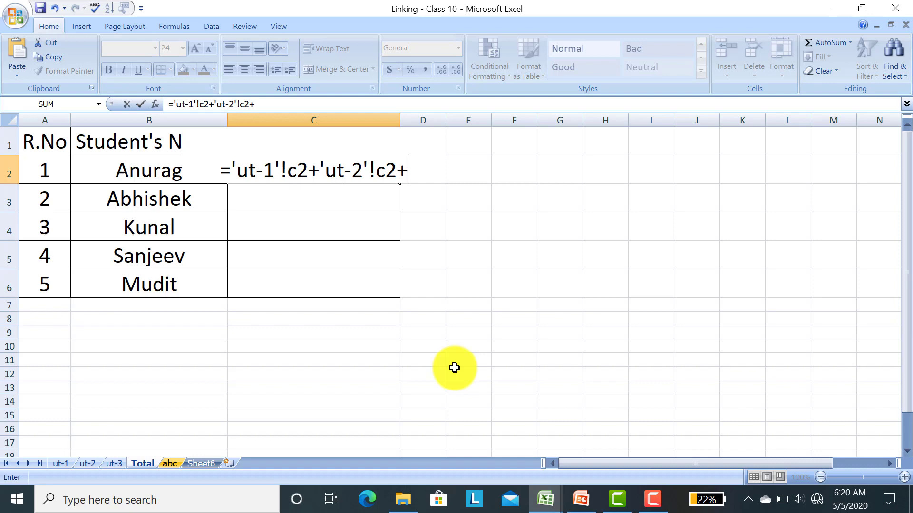
pyautogui.write("'")
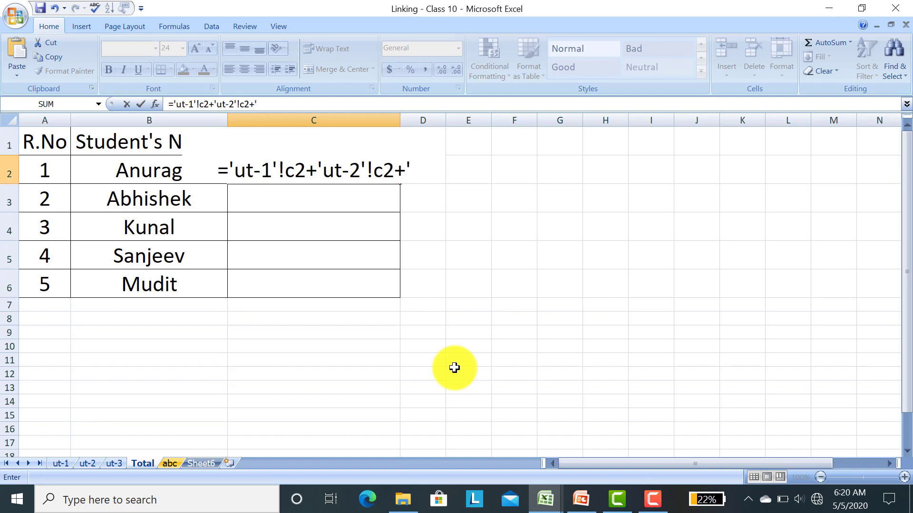
pyautogui.write('ut-3')
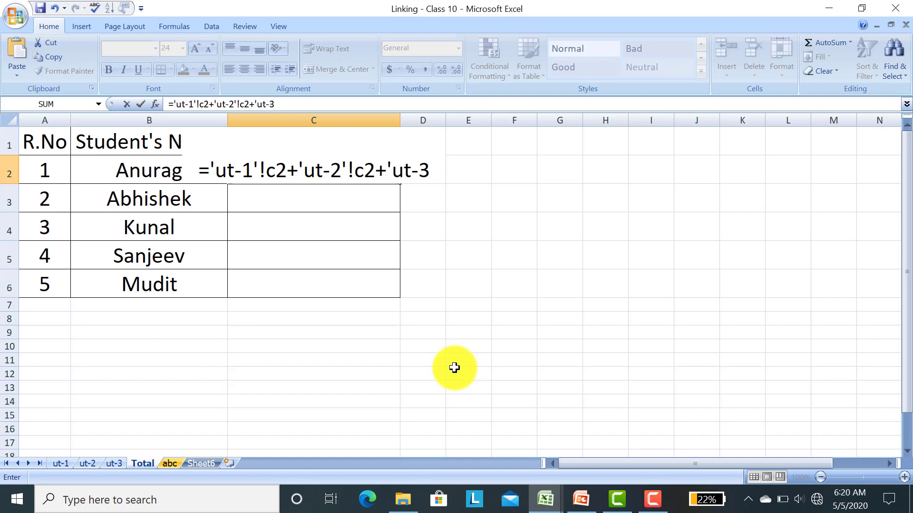
pyautogui.write("'")
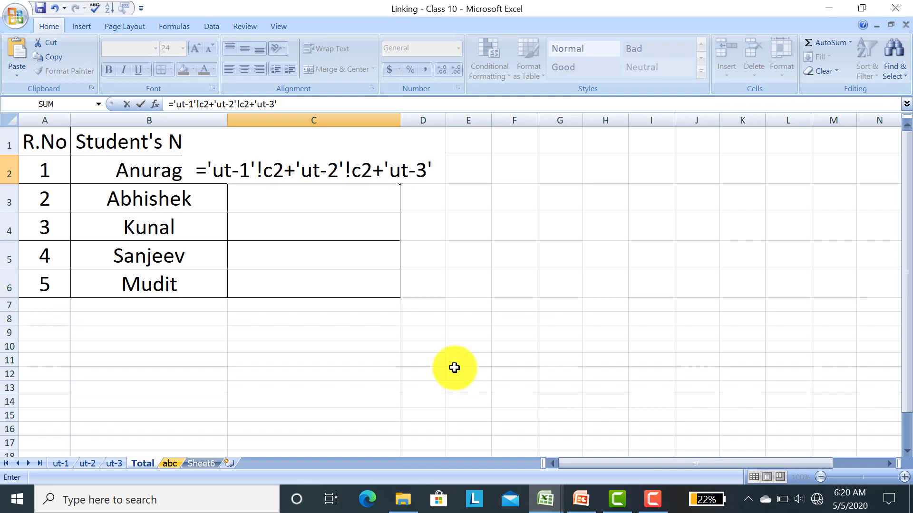
pyautogui.write('!')
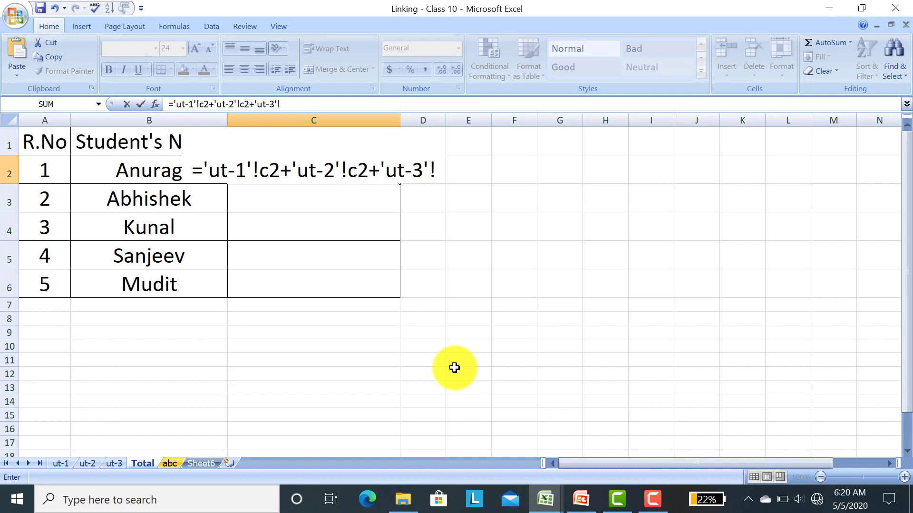
pyautogui.write('c2')
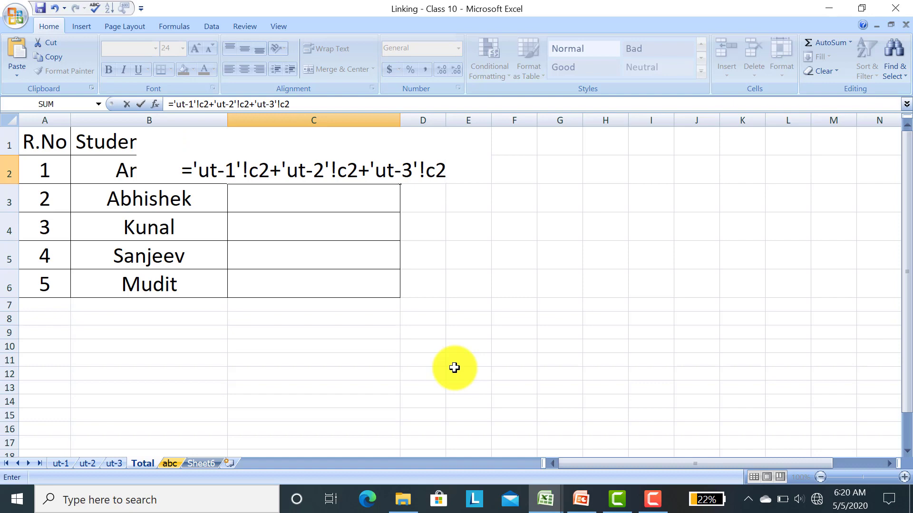
pyautogui.press('Return')
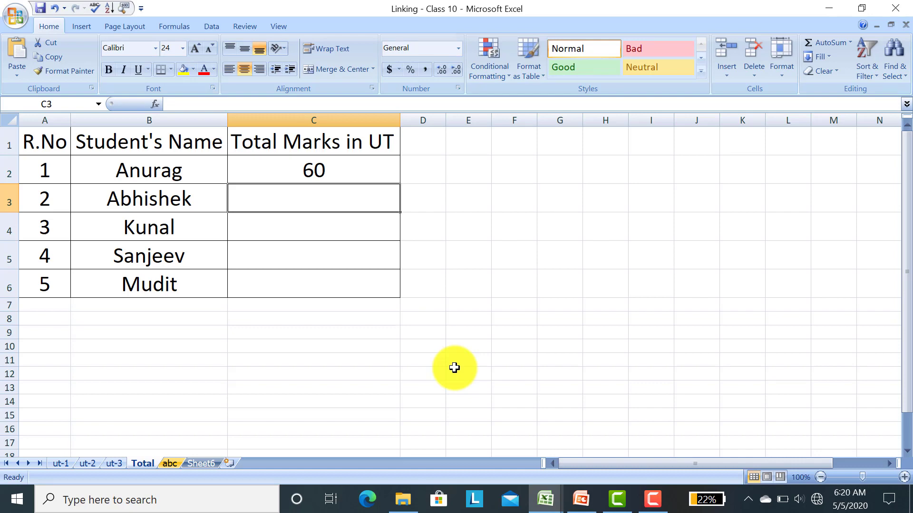
# Fill C2's cross-sheet total formula down through C6, giving 47, 49, 45 and 41
pyautogui.click(337, 170)
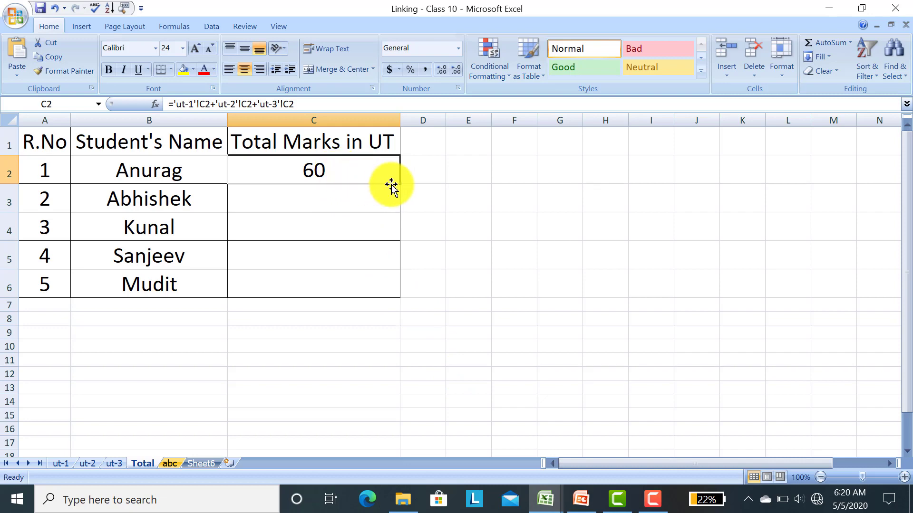
pyautogui.moveTo(400, 184); pyautogui.dragTo(401, 288)
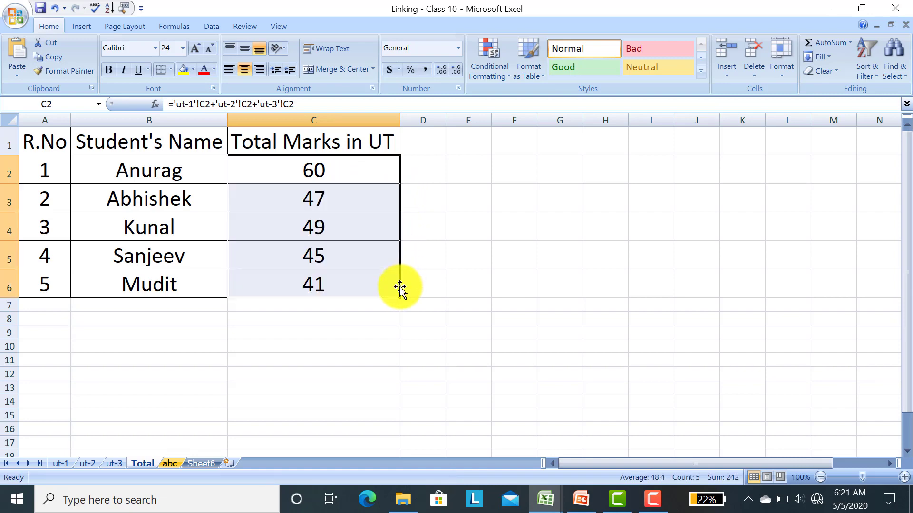
pyautogui.click(352, 200)
# Check the adjusted formulas in C4, C5 and C6 (totals 49, 45, 41)
pyautogui.click(348, 233)
pyautogui.click(342, 260)
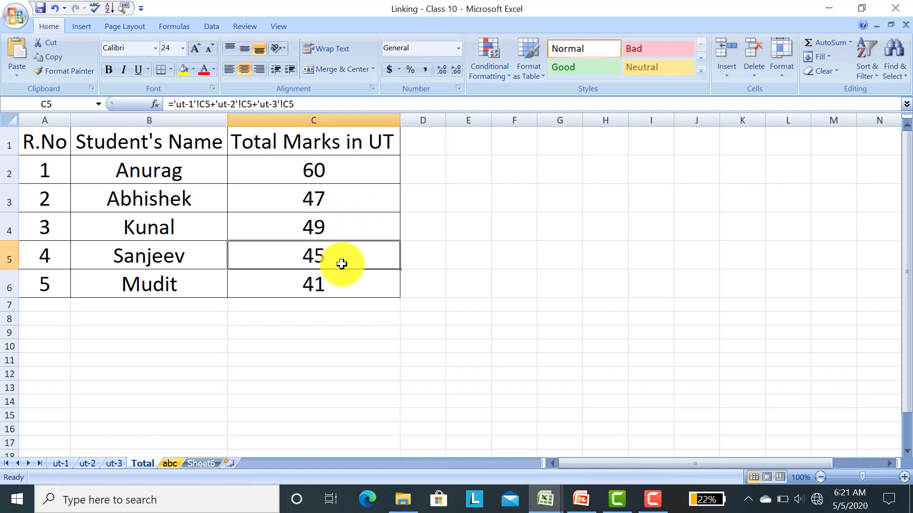
pyautogui.click(342, 283)
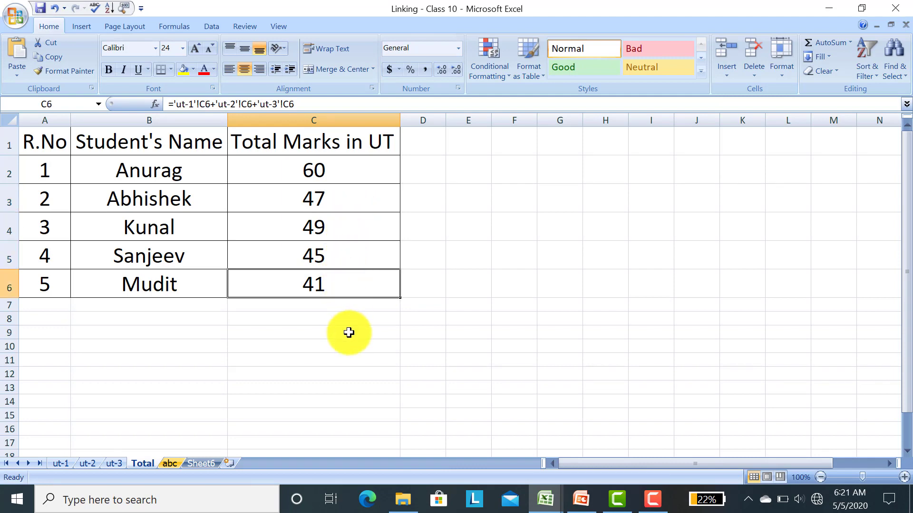